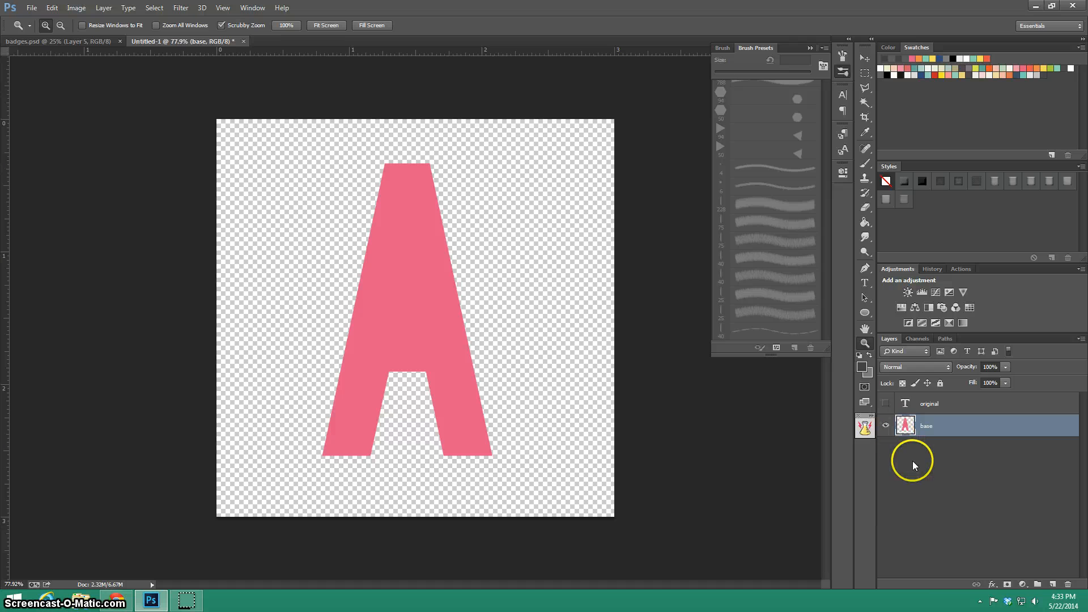
- Delete the hidden "original" text layer and swap the foreground and background colours
left_click(941, 403)
key("Delete")
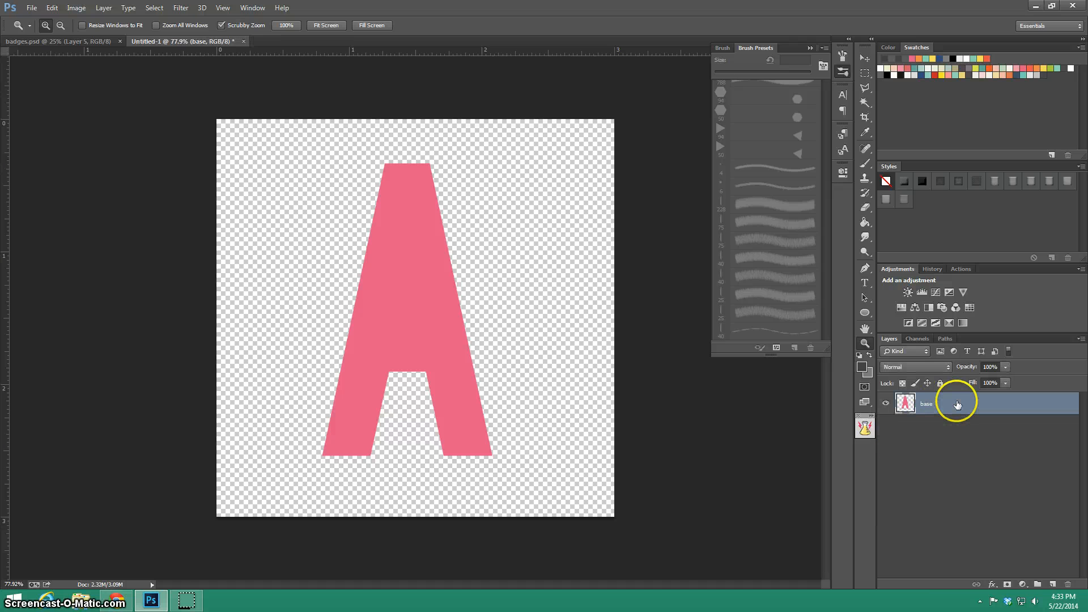
left_click(871, 356)
- Try to run the Create Path from Raster action on the base layer
left_click(934, 270)
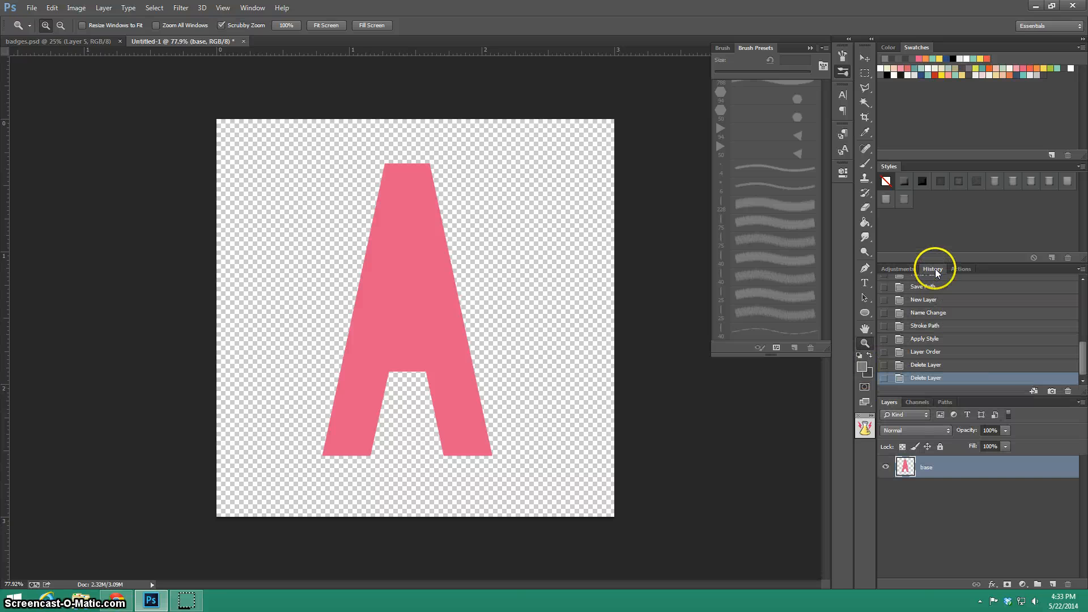
left_click(957, 269)
scroll(924, 335, "up", 3)
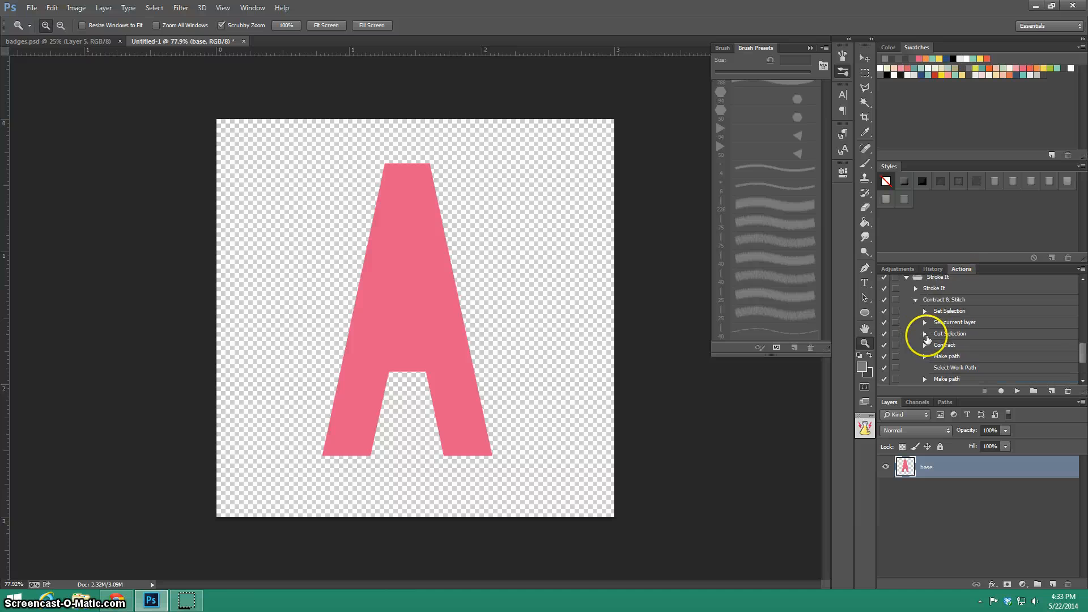
left_click(916, 335)
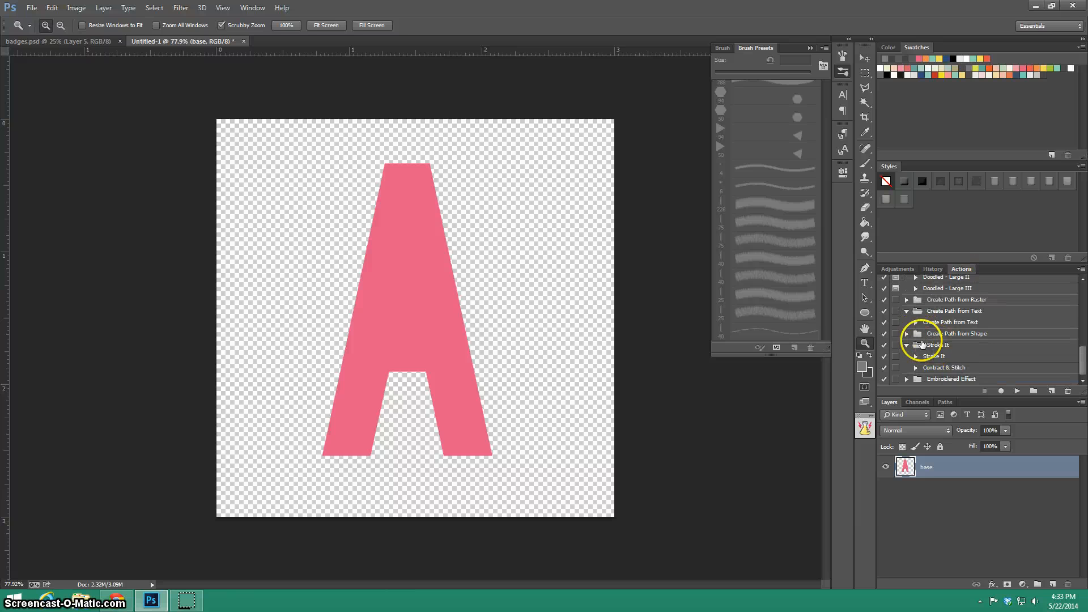
left_click(906, 298)
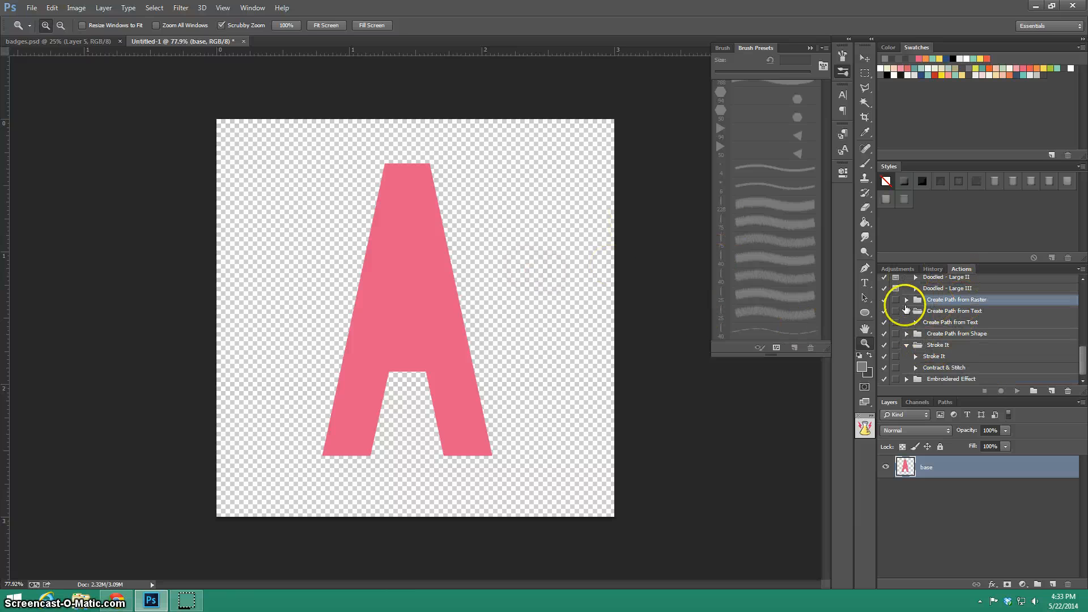
left_click(907, 299)
left_click(948, 310)
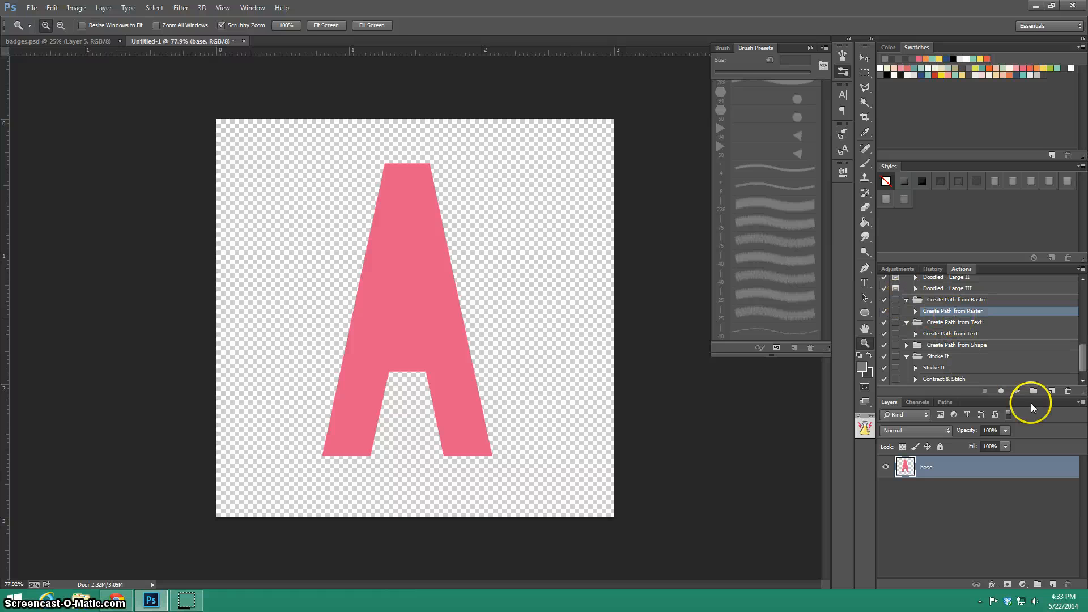
left_click(1017, 391)
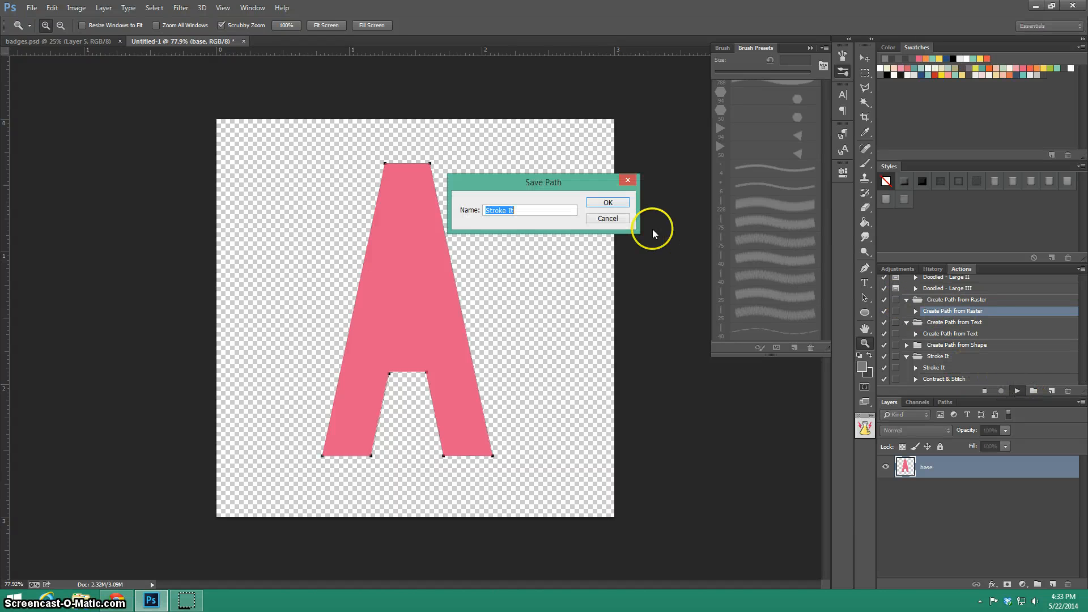
left_click(621, 221)
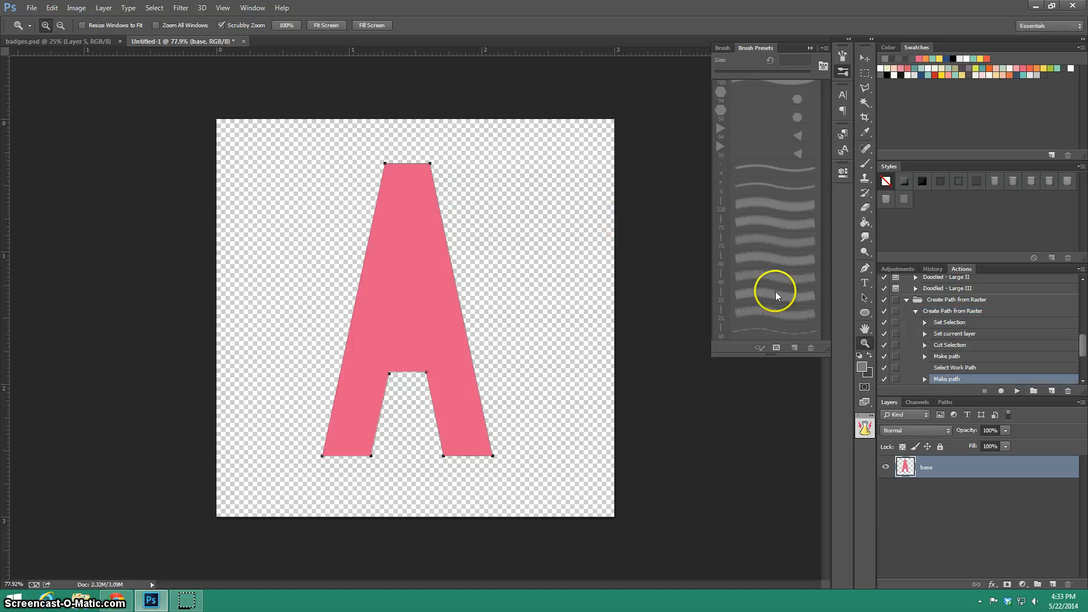
- Delete the Stroke It, Stitch It and Work Path paths
left_click(946, 402)
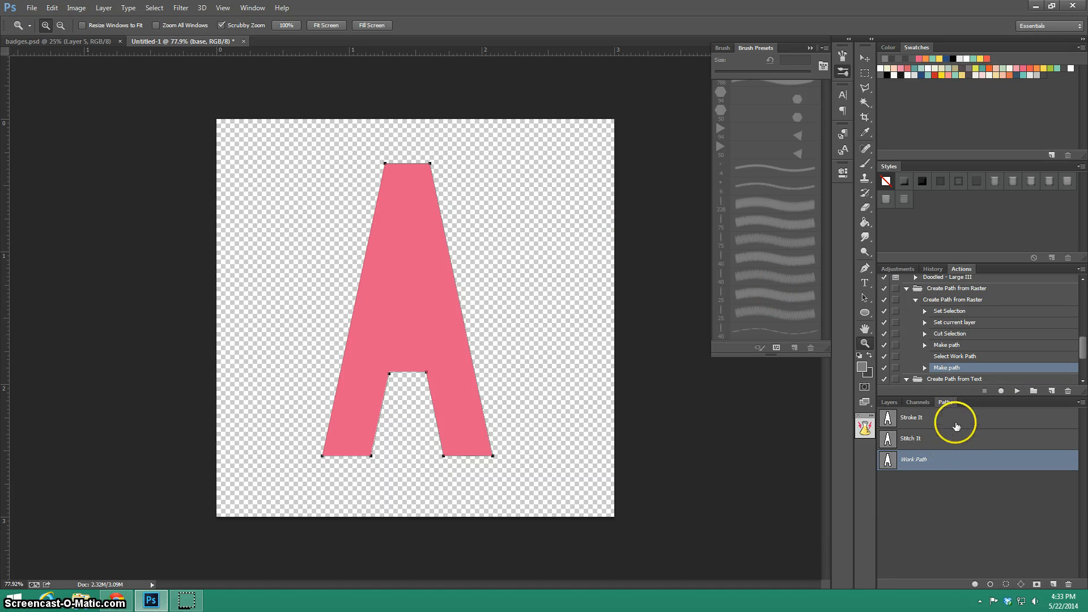
left_click(960, 419, "shift")
key("Delete")
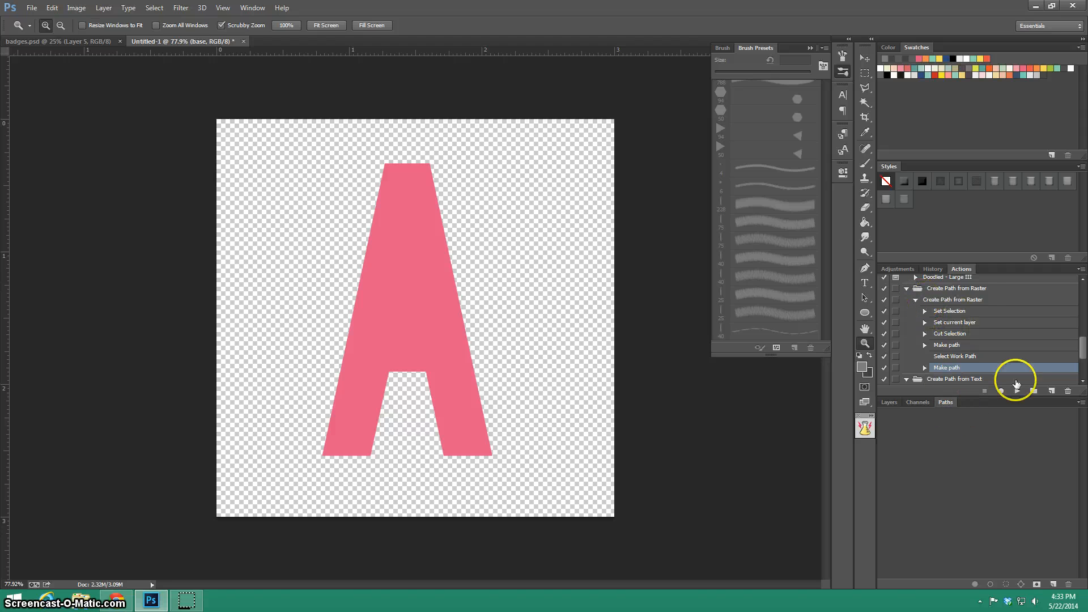
- Run the Create Path from Raster action on the base layer to outline the letter A with a path
left_click(890, 403)
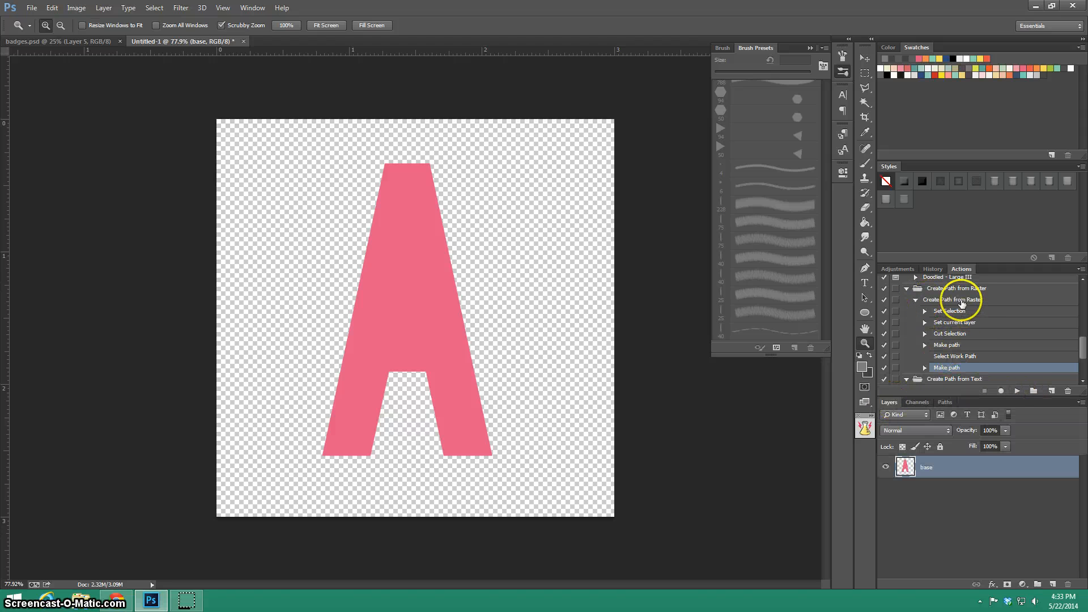
left_click(959, 300)
left_click(1016, 391)
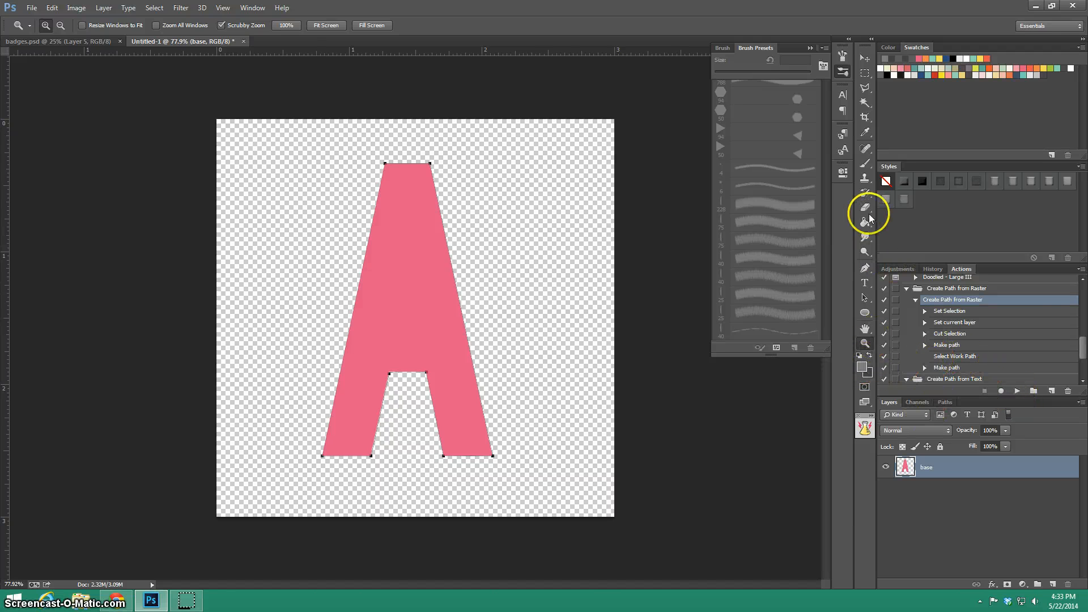
- Run the Stroke It action twice along the letter's path, first with the denser 25 px stitch brush and again with the looser 25 px one
left_click(865, 163)
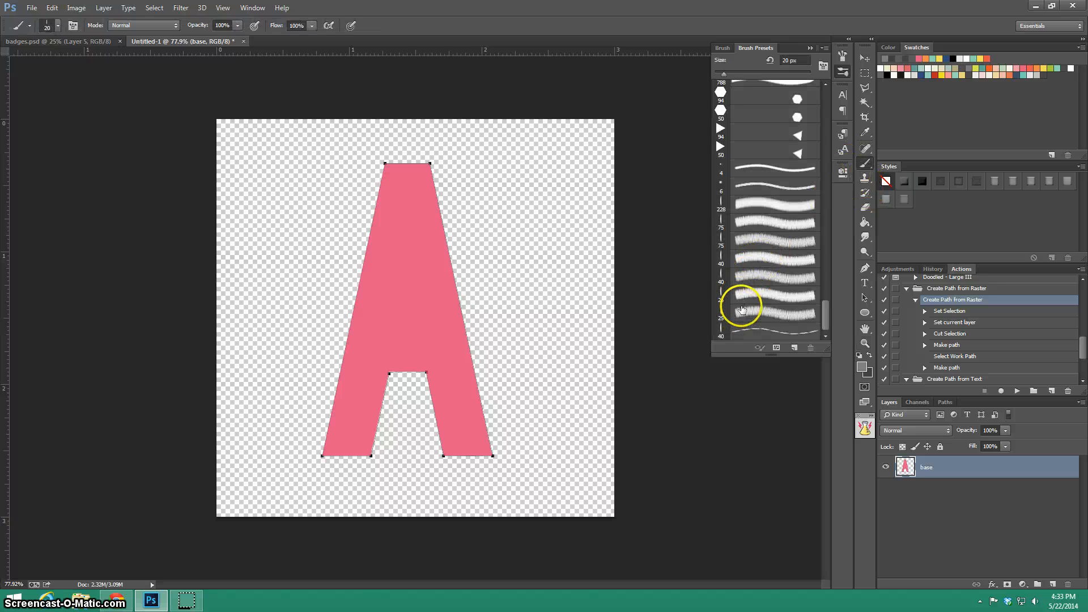
left_click(748, 295)
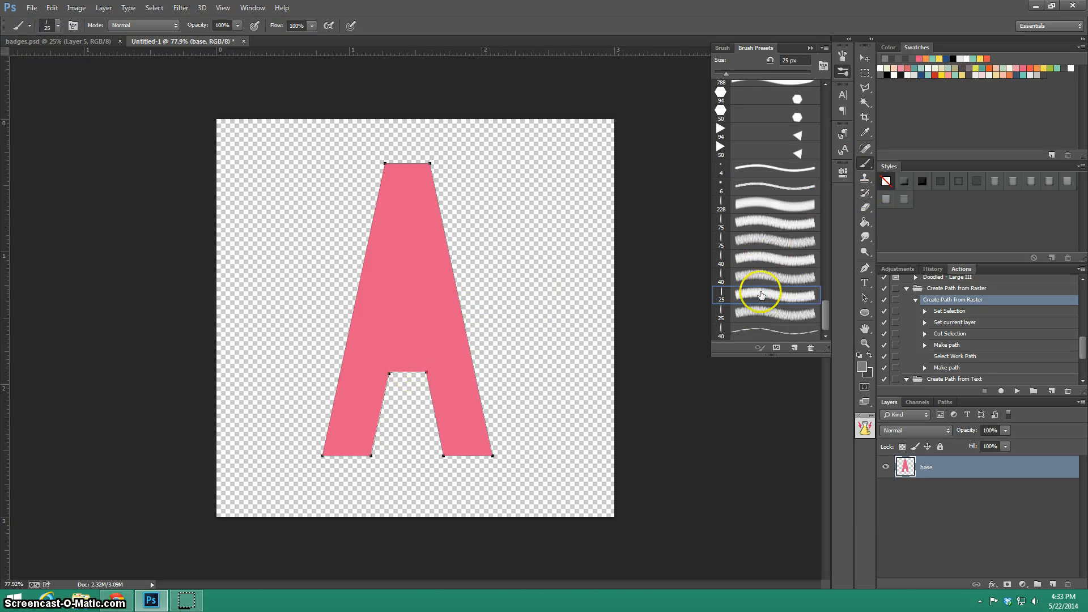
left_click(907, 289)
left_click(931, 357)
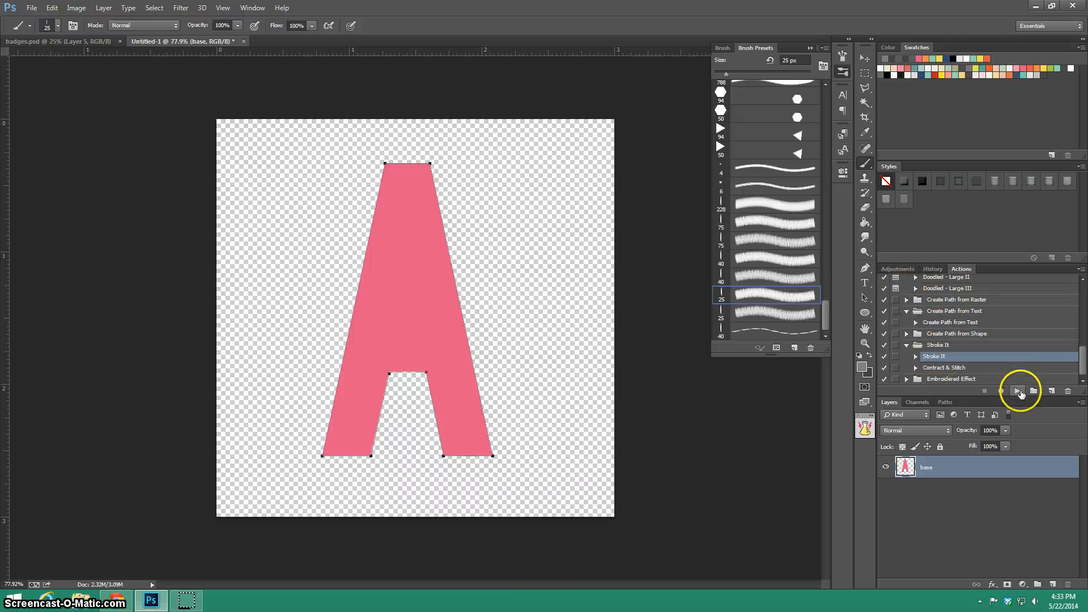
left_click(1018, 391)
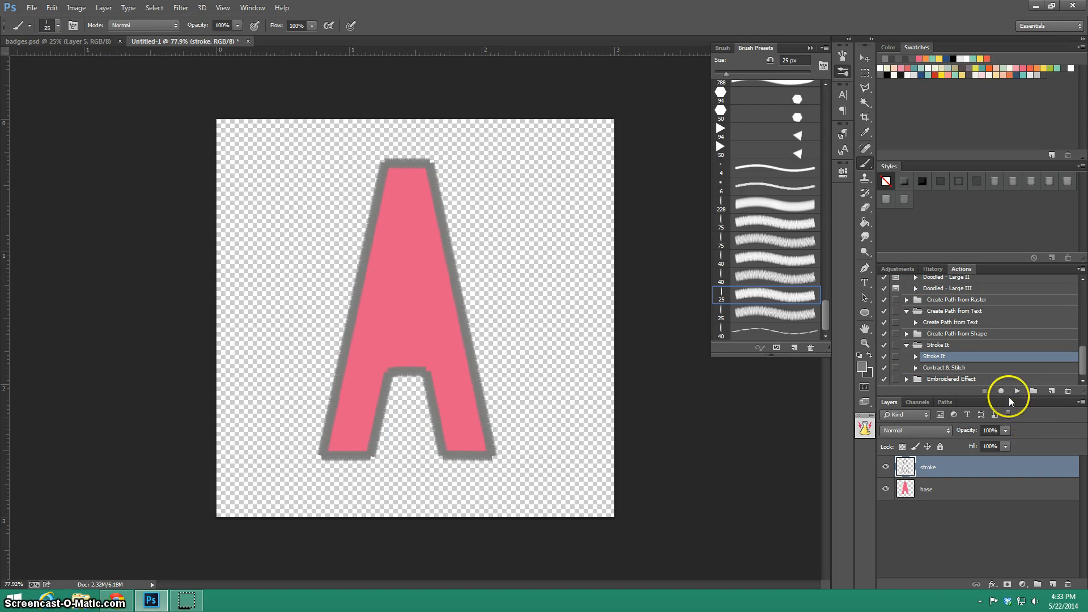
left_click(788, 313)
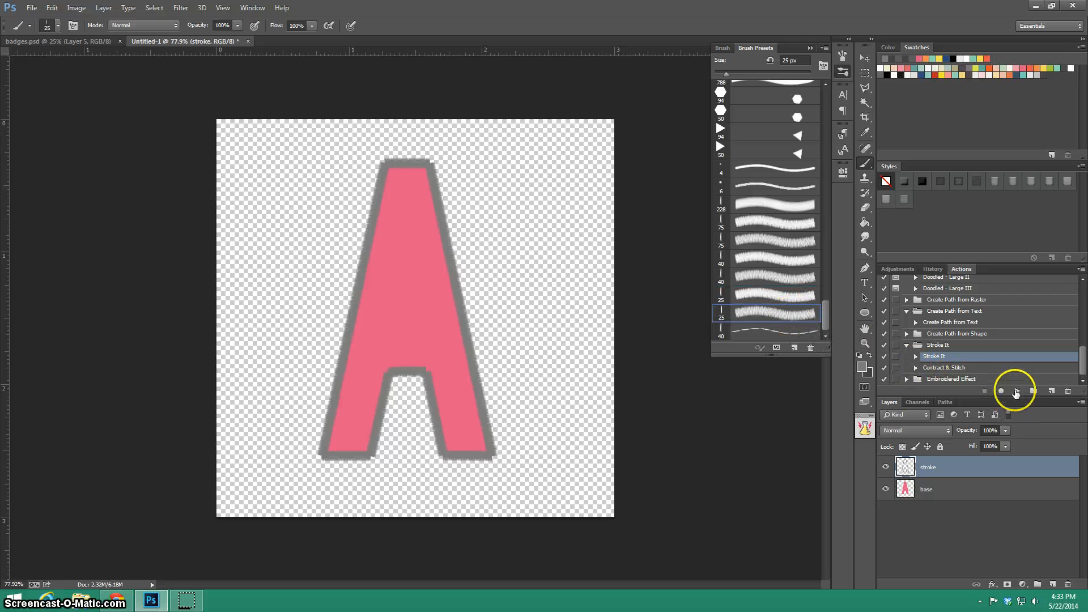
left_click(1016, 392)
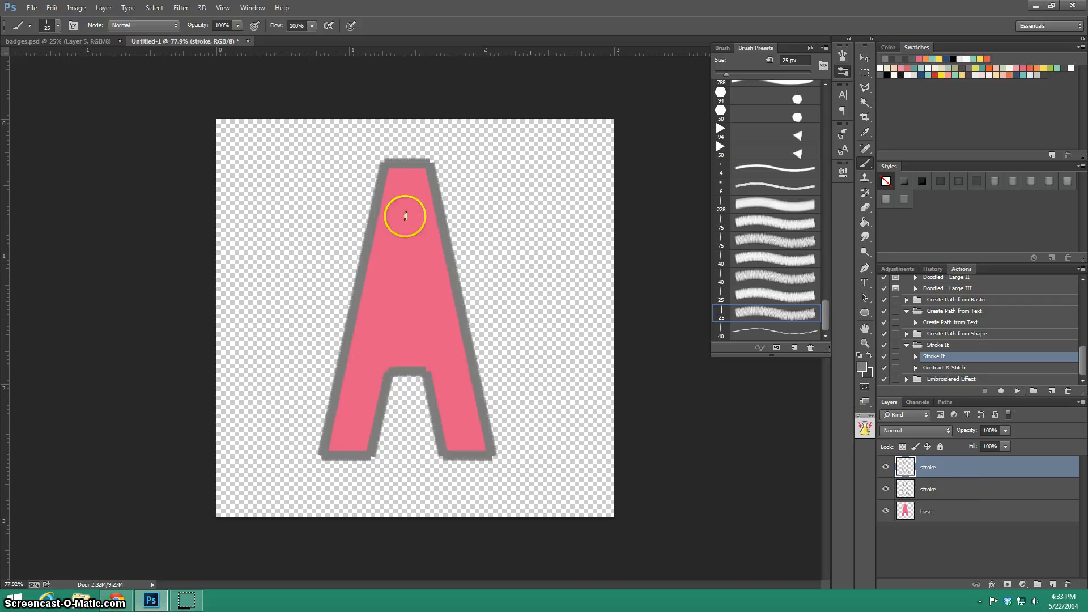
- On the lower stroke layer, fill the gap at the right corner of the A's inner opening with the denser 25 px stitch brush
left_click(865, 343)
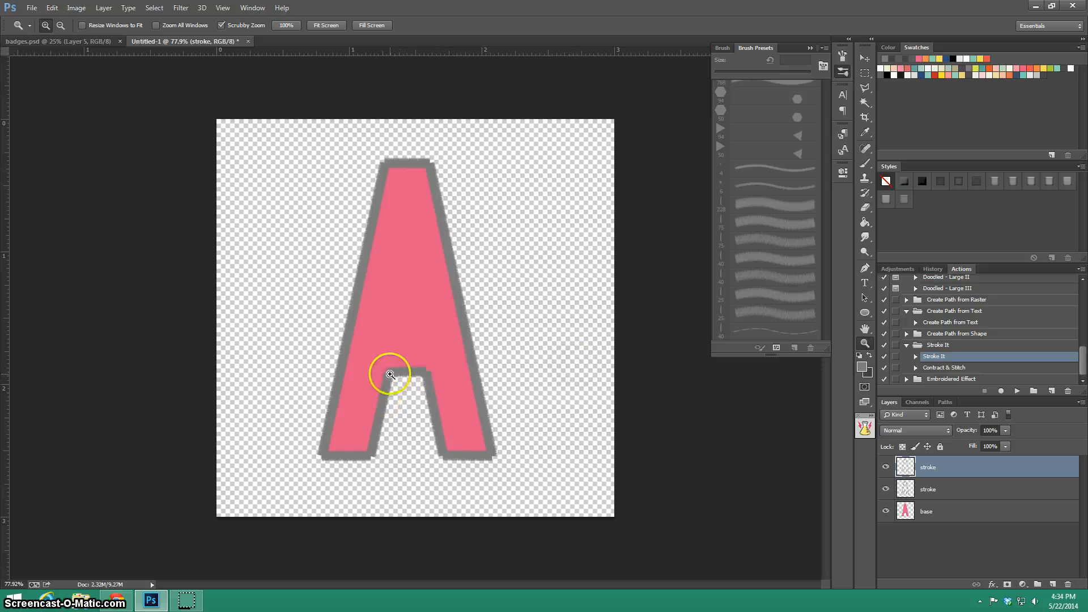
left_click_drag(389, 372, 471, 389)
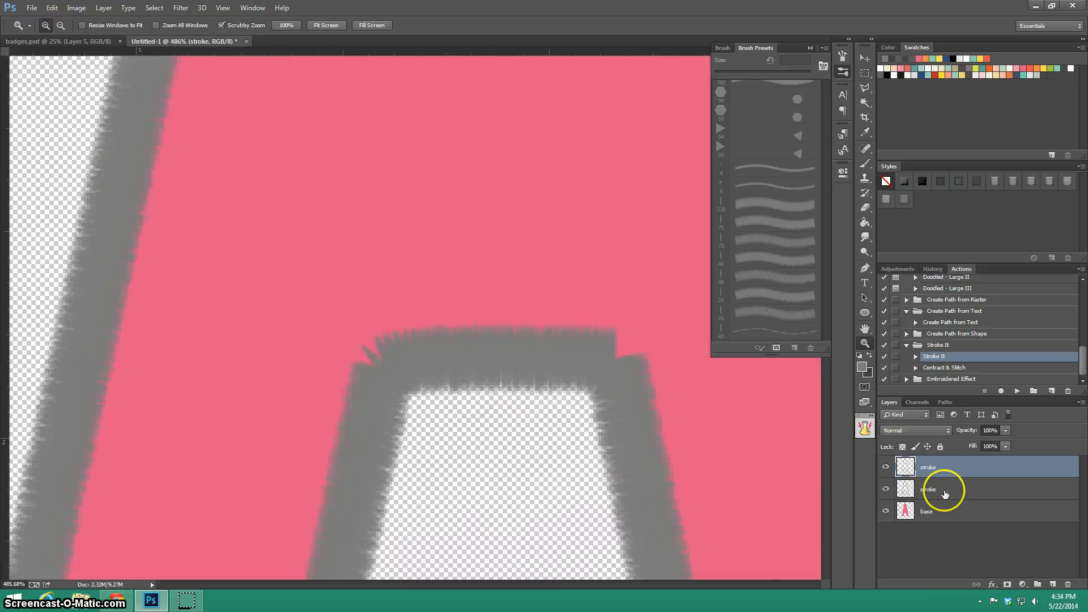
left_click(937, 491)
left_click(866, 164)
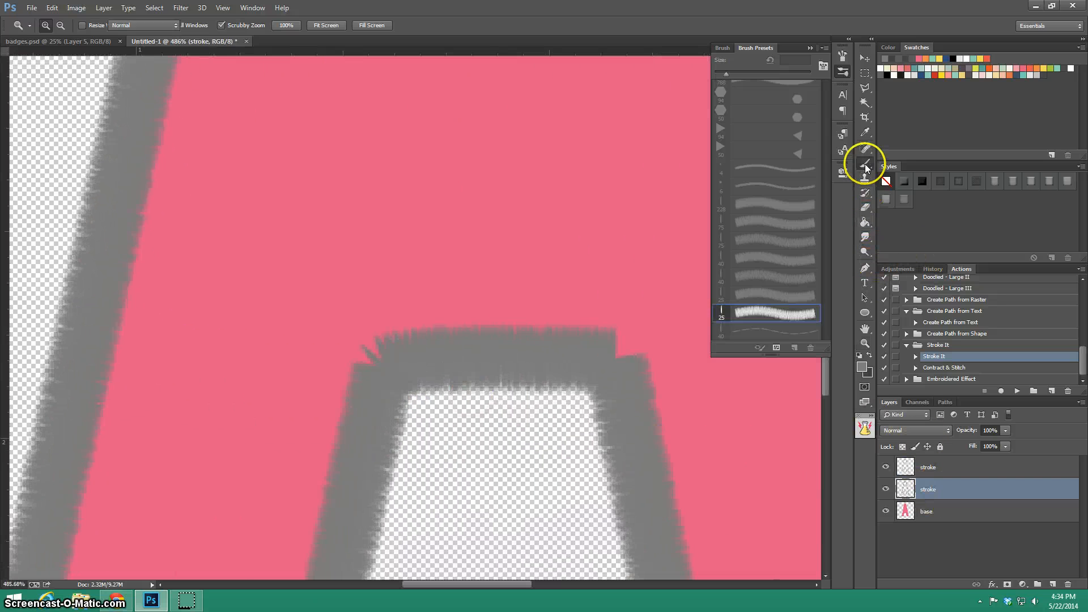
left_click(757, 296)
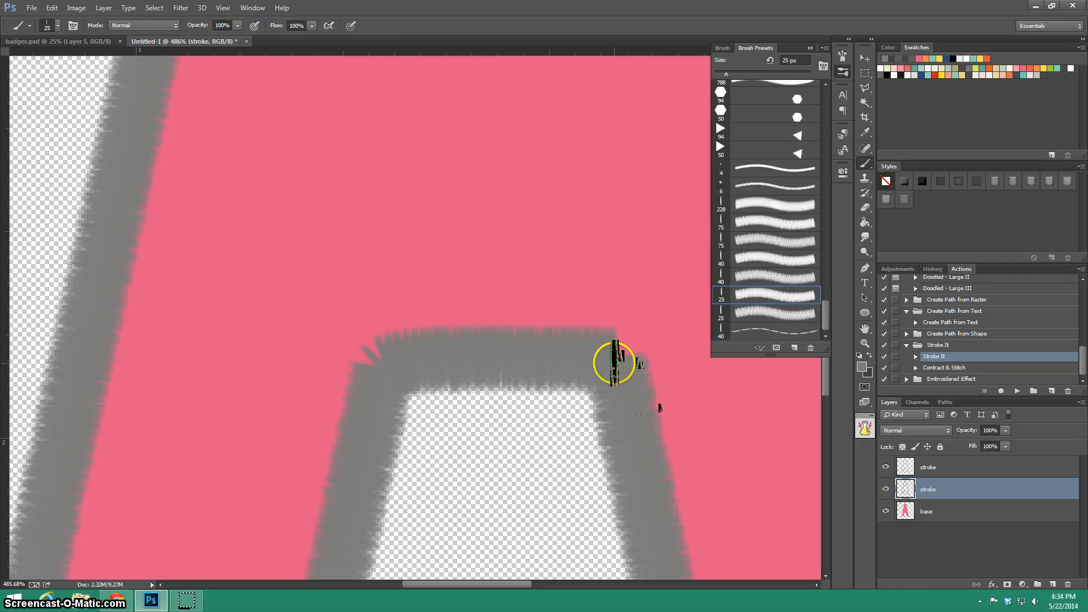
left_click(615, 364)
- On the upper stroke layer, touch up both corners of the A's inner opening with dabs of the 25 px stitch brushes, finishing with the looser one
left_click(907, 470)
left_click(605, 369)
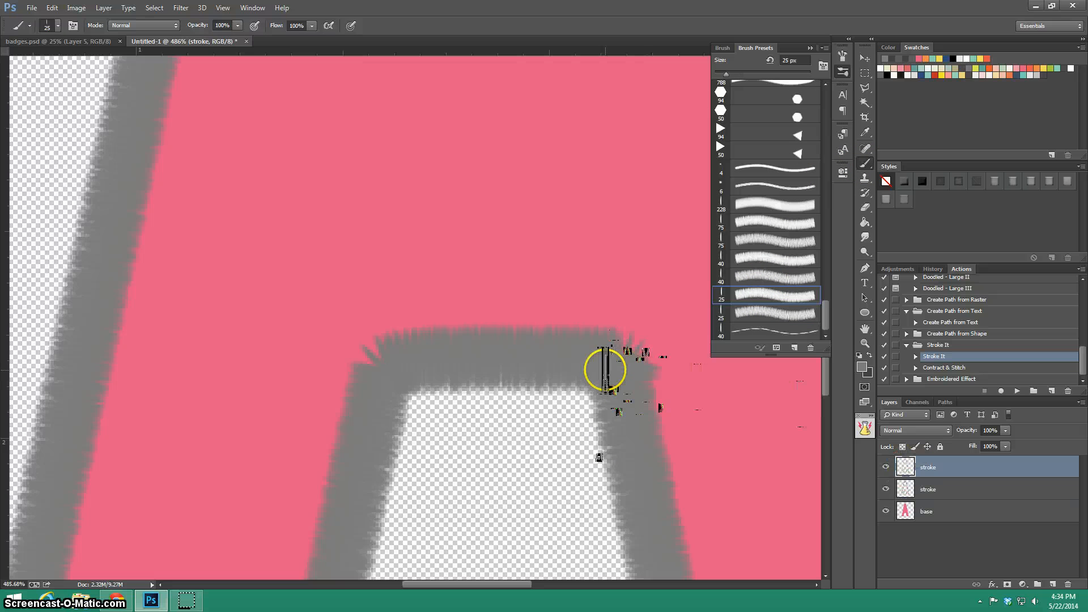
left_click(770, 312)
left_click(676, 339)
left_click(626, 360)
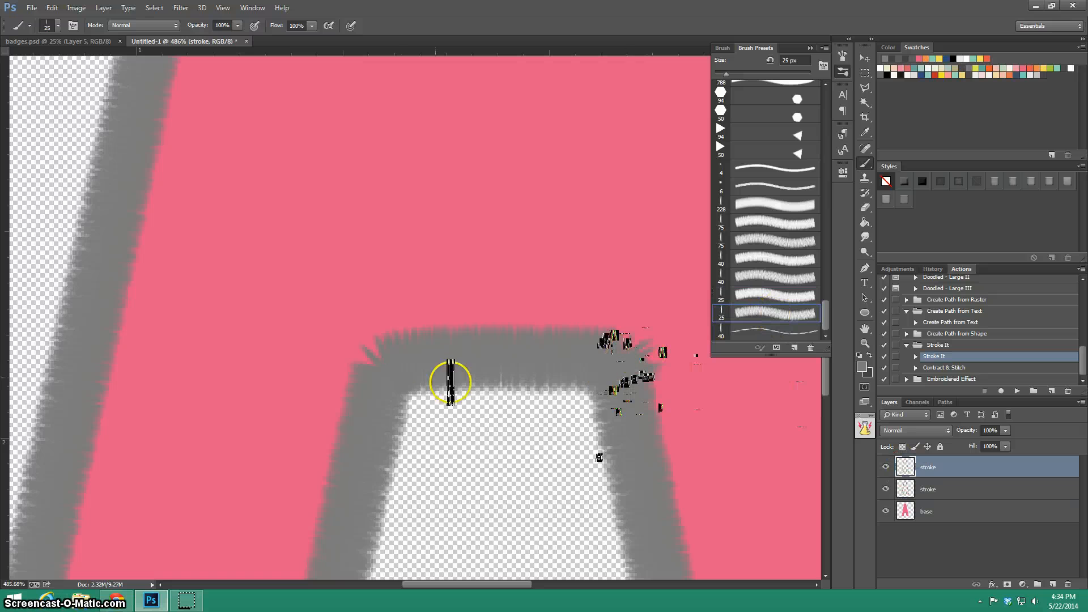
left_click(386, 364)
left_click(374, 377)
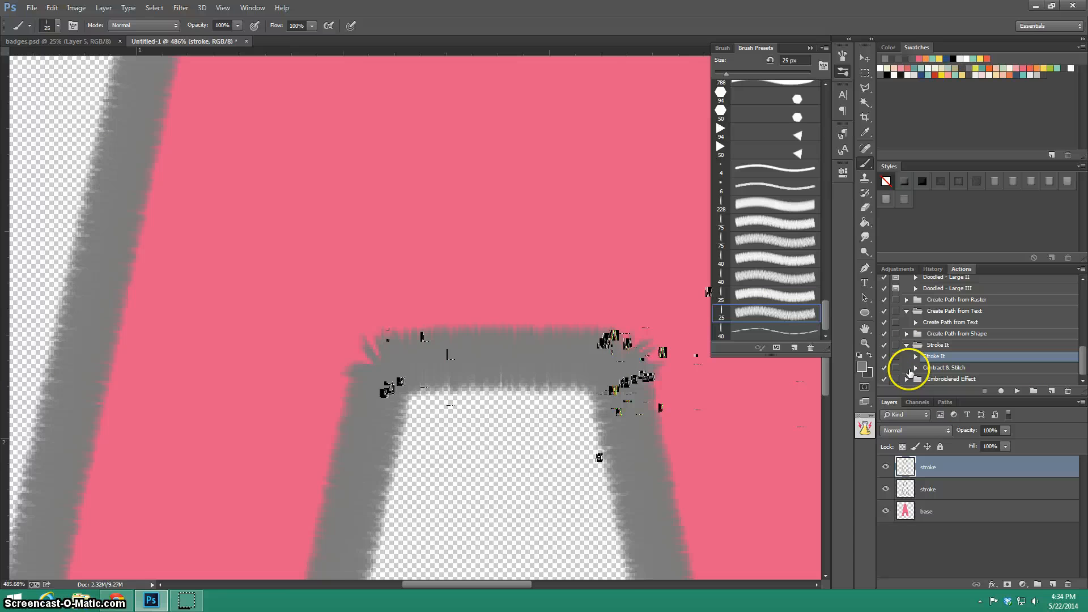
- Run the Contract & Stitch action on the base layer using the dashed stitch brush set to 20 px
left_click(865, 345)
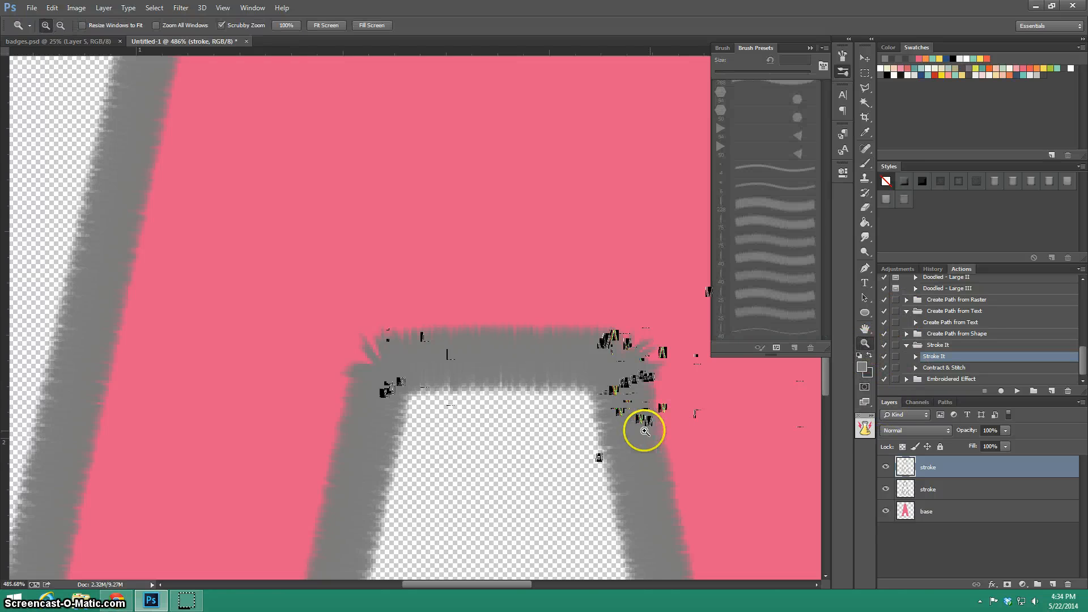
left_click_drag(645, 431, 644, 431)
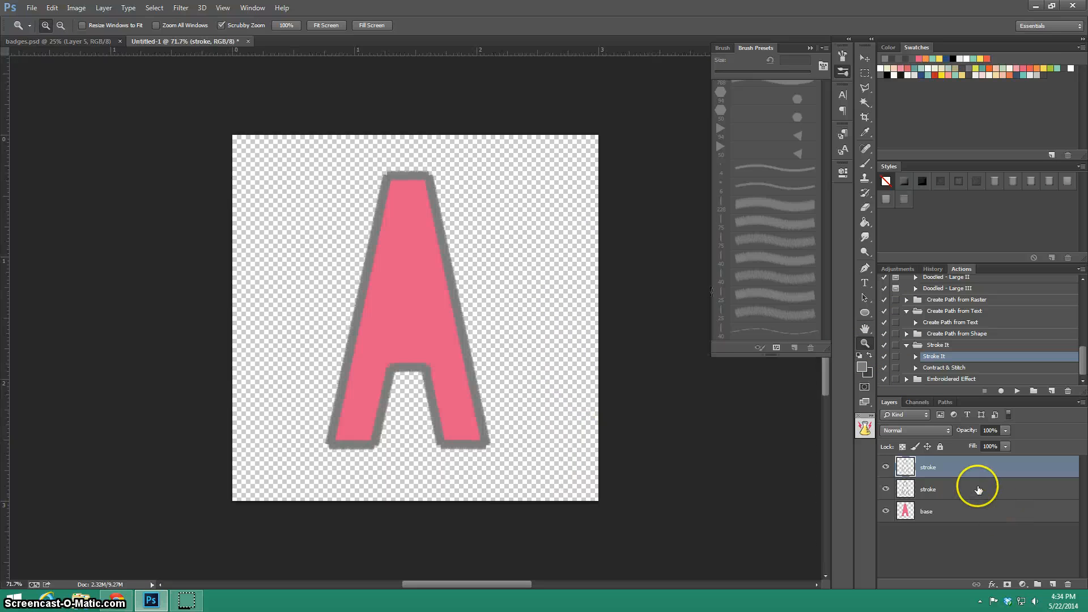
left_click(987, 516)
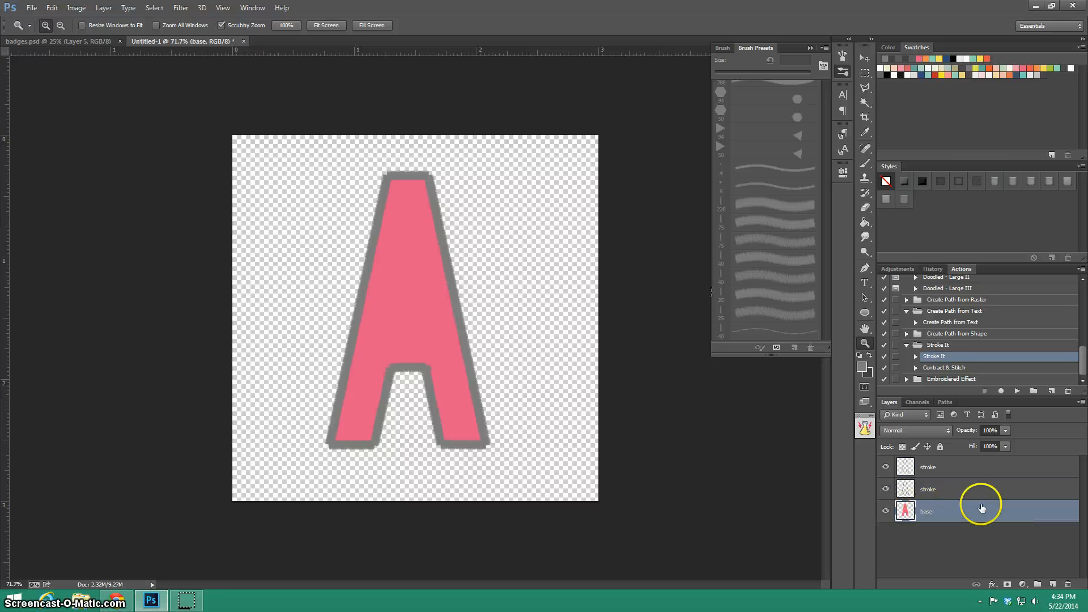
left_click(947, 371)
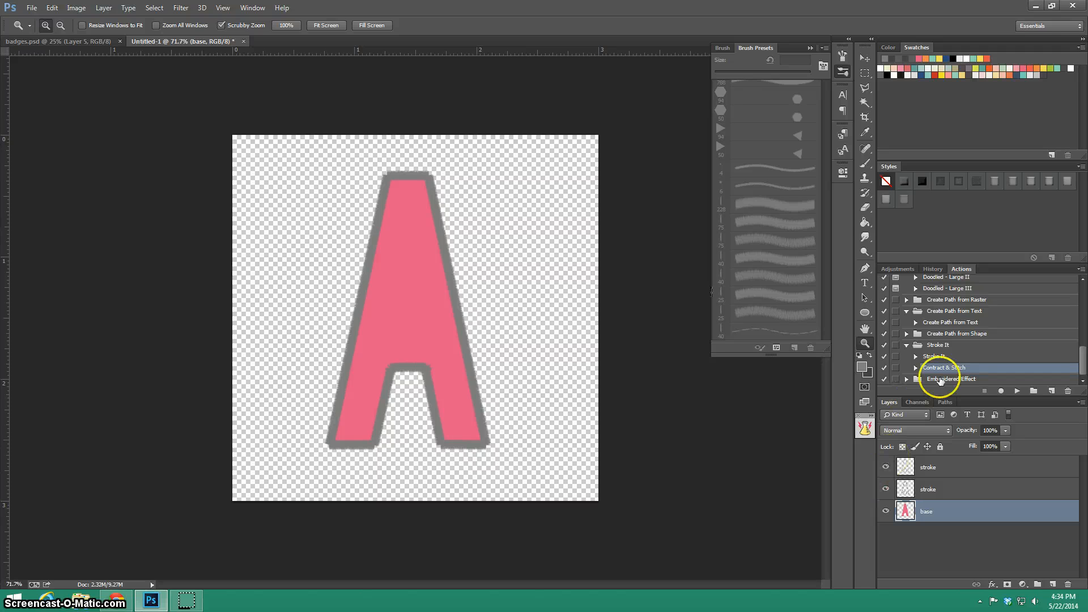
left_click(865, 164)
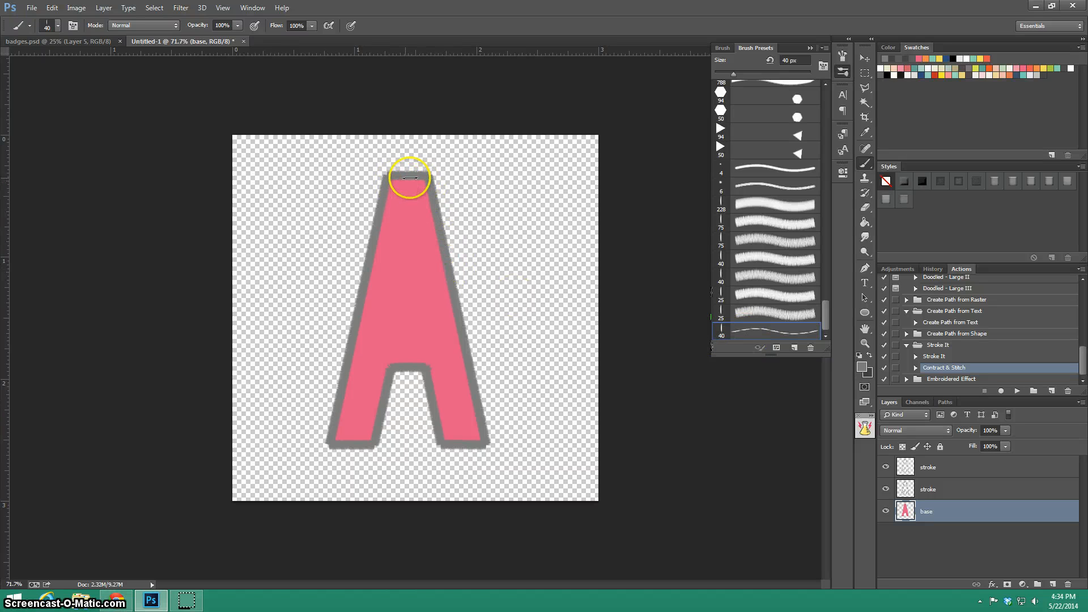
left_click(794, 60)
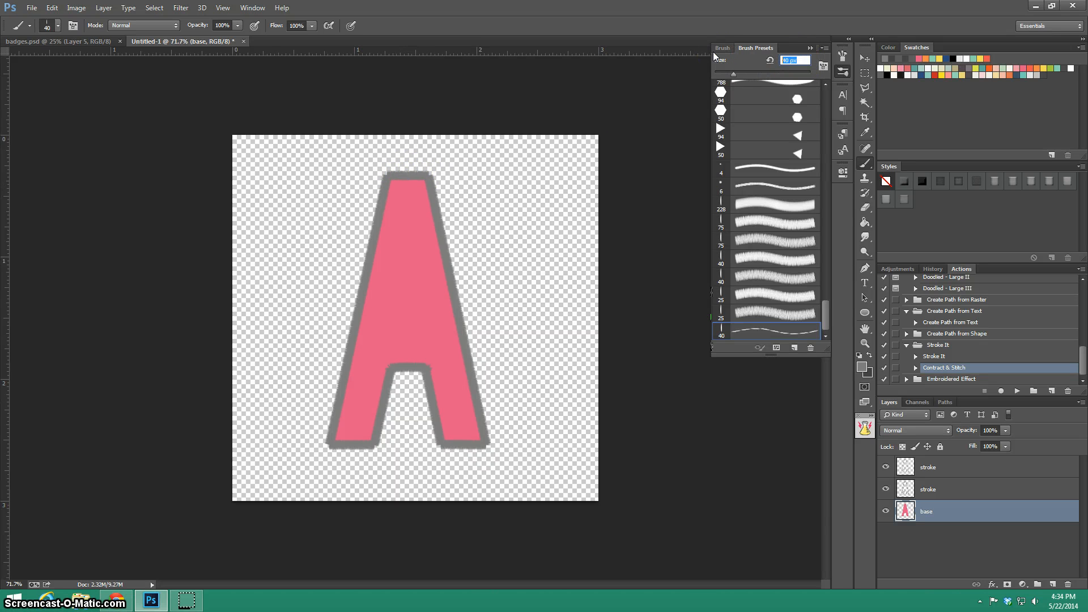
type("20")
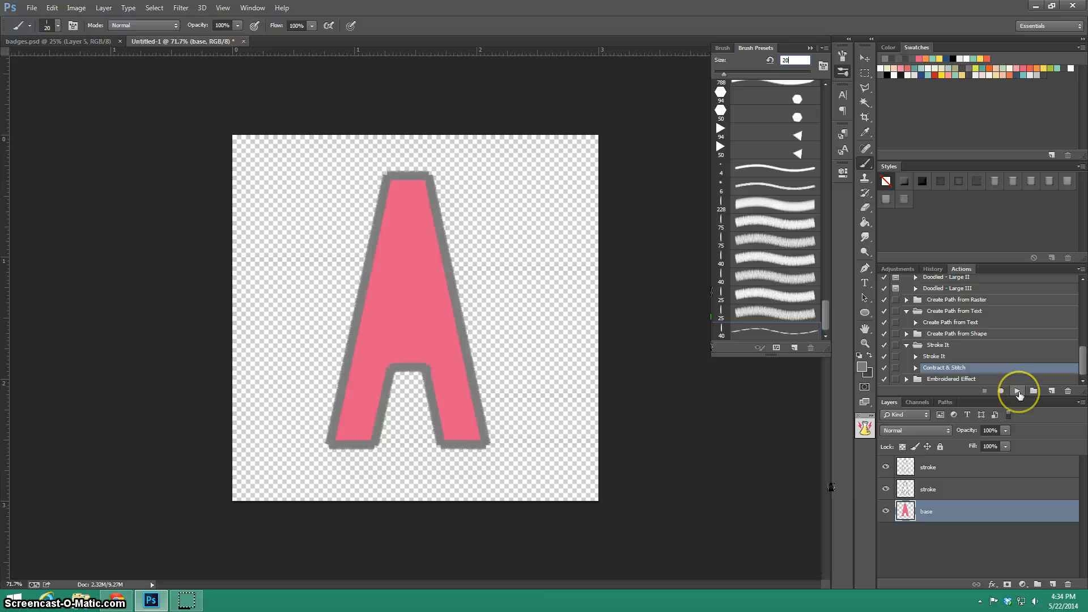
left_click(1018, 392)
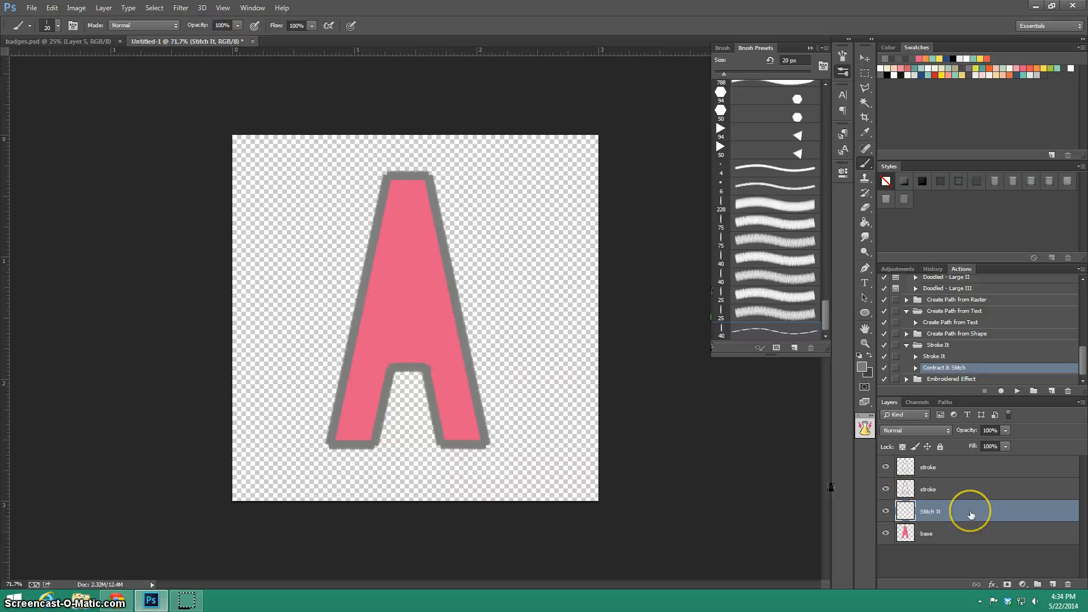
- Move the Stitch It layer above both stroke layers and apply the Patch Stitching Style to it
left_click_drag(971, 514, 963, 464)
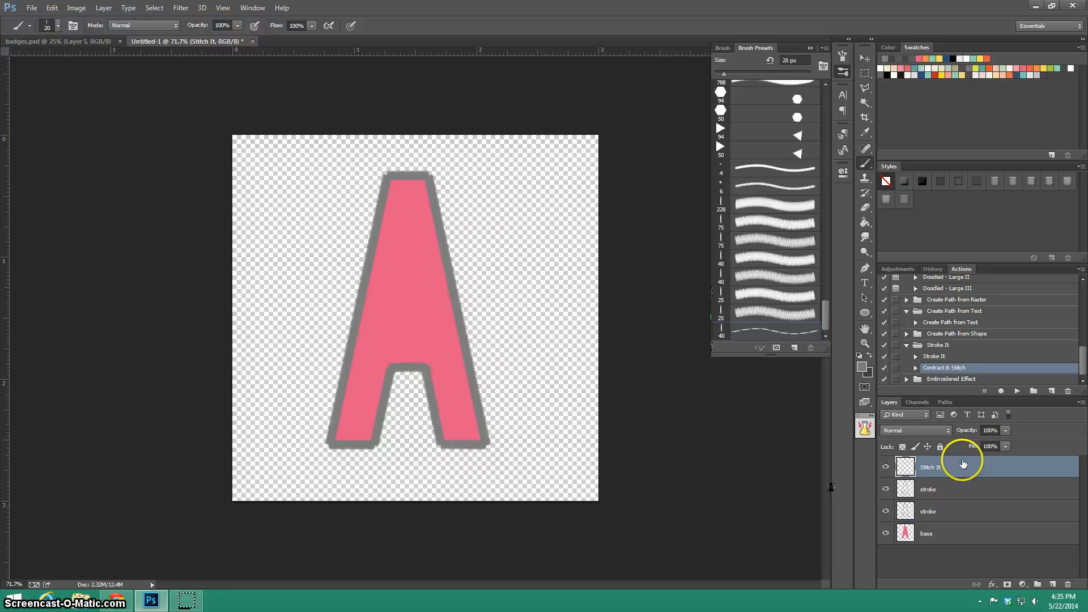
left_click(939, 187)
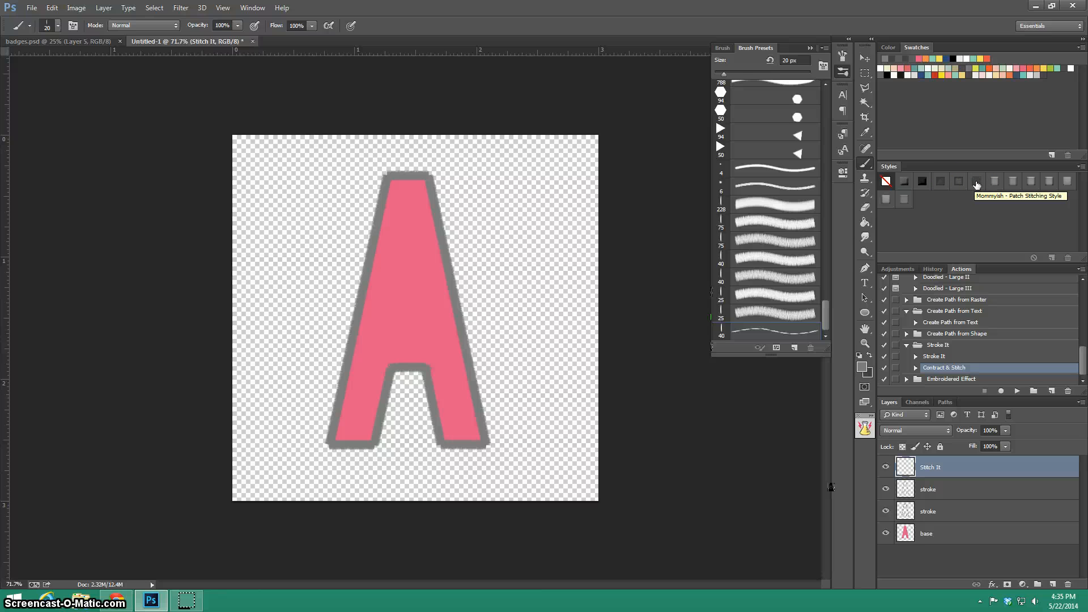
left_click(977, 185)
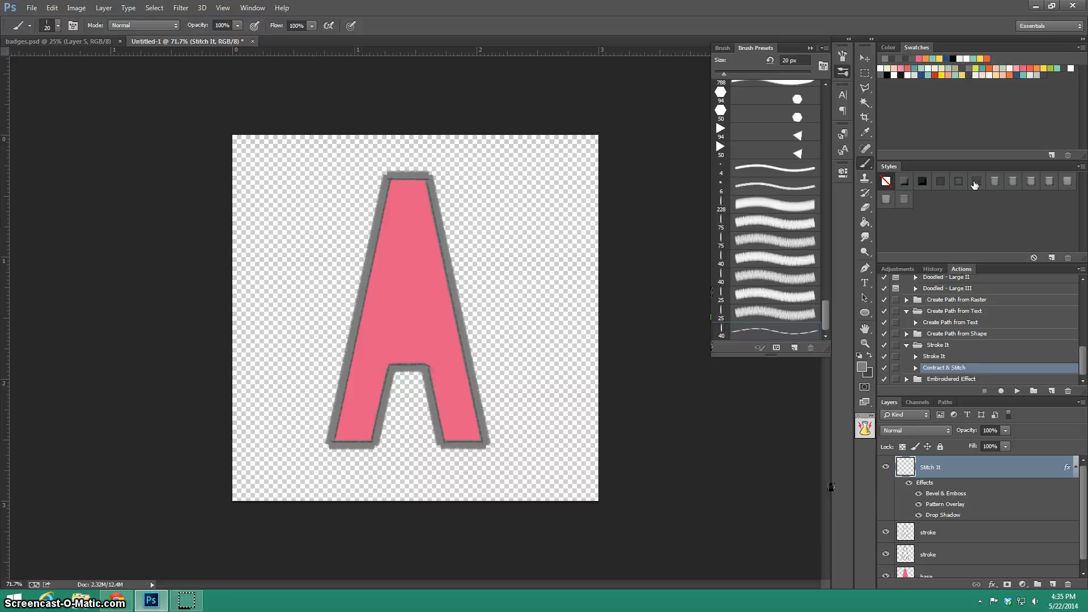
- Apply the plain bevel style to the upper stroke layer and the darker bevel and color overlay style to the lower one
left_click(953, 539)
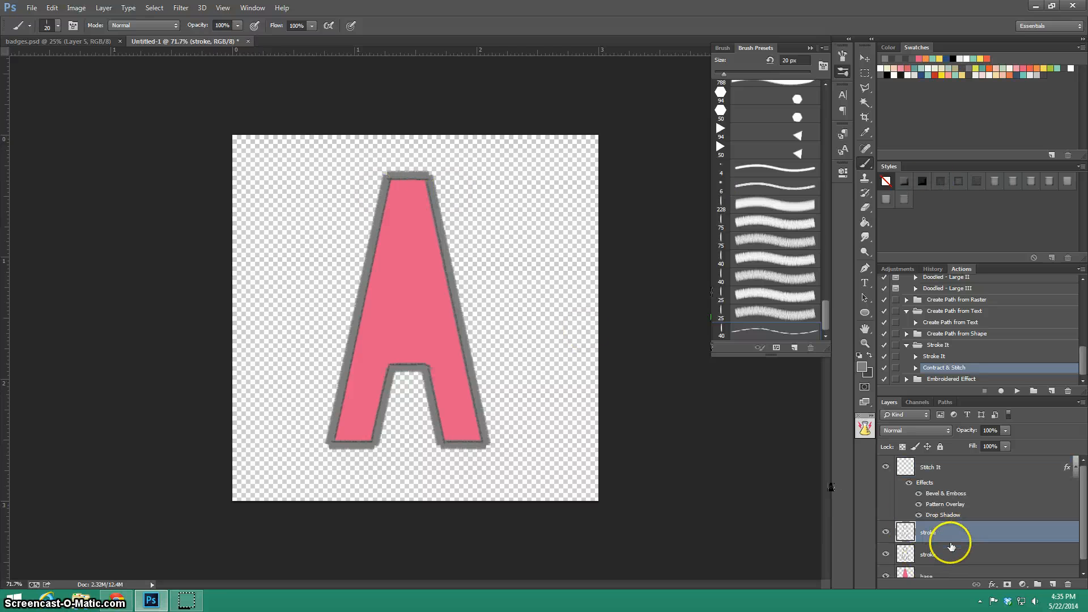
left_click(907, 184)
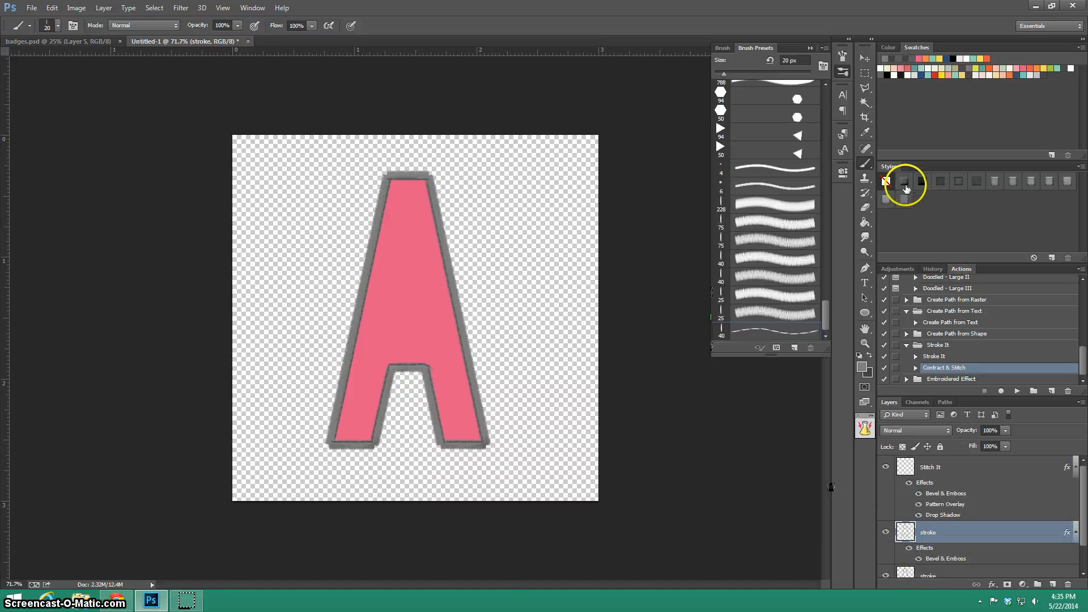
scroll(969, 533, "down", 1)
left_click(974, 541)
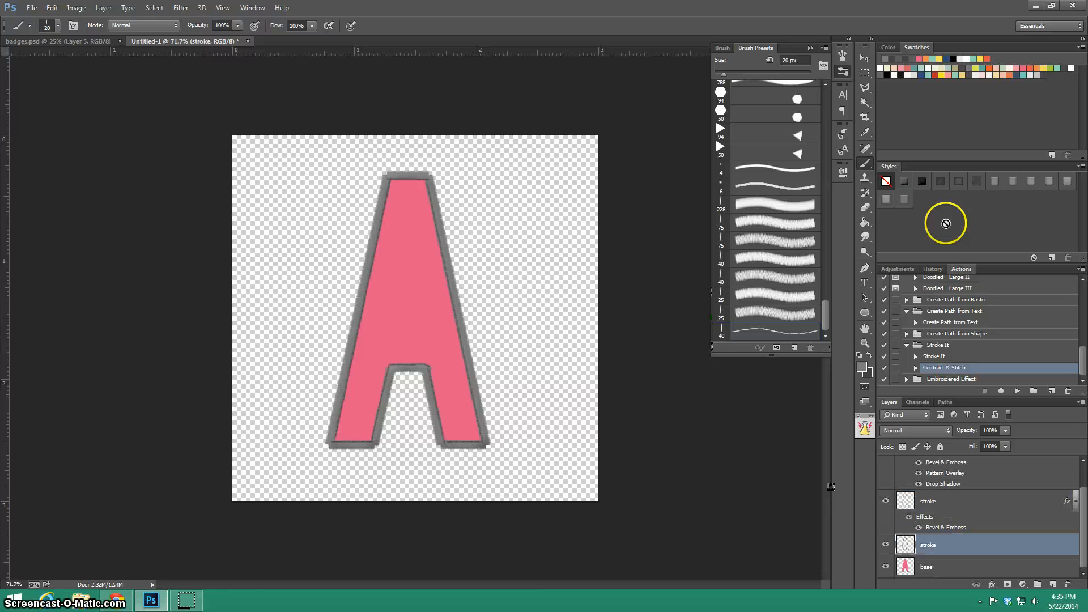
left_click(922, 181)
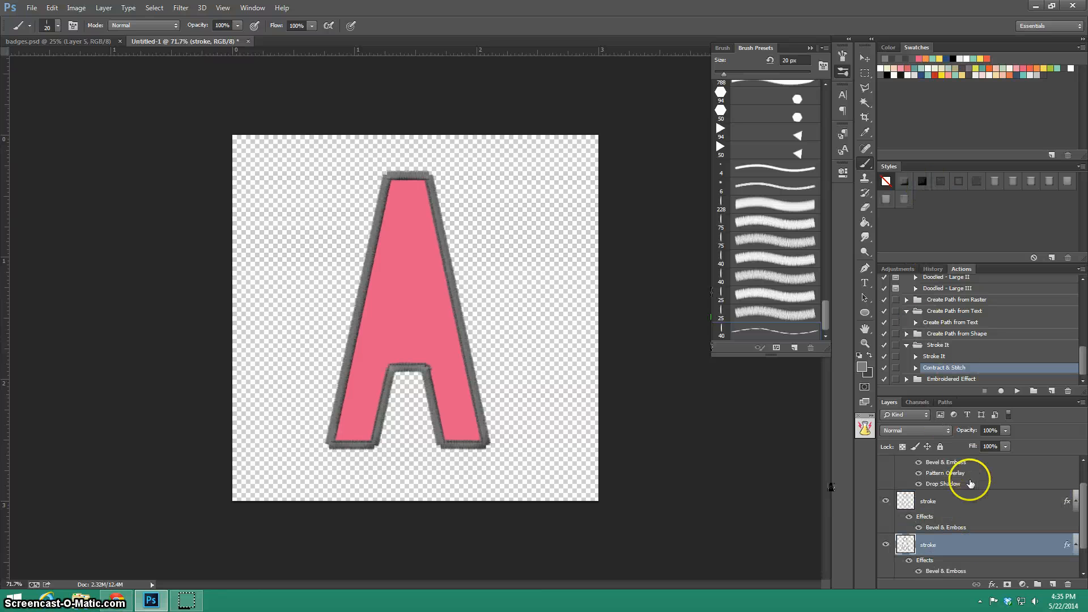
- Apply the patch layer style with the woven fabric texture to the base layer
scroll(969, 504, "down", 1)
left_click(974, 567)
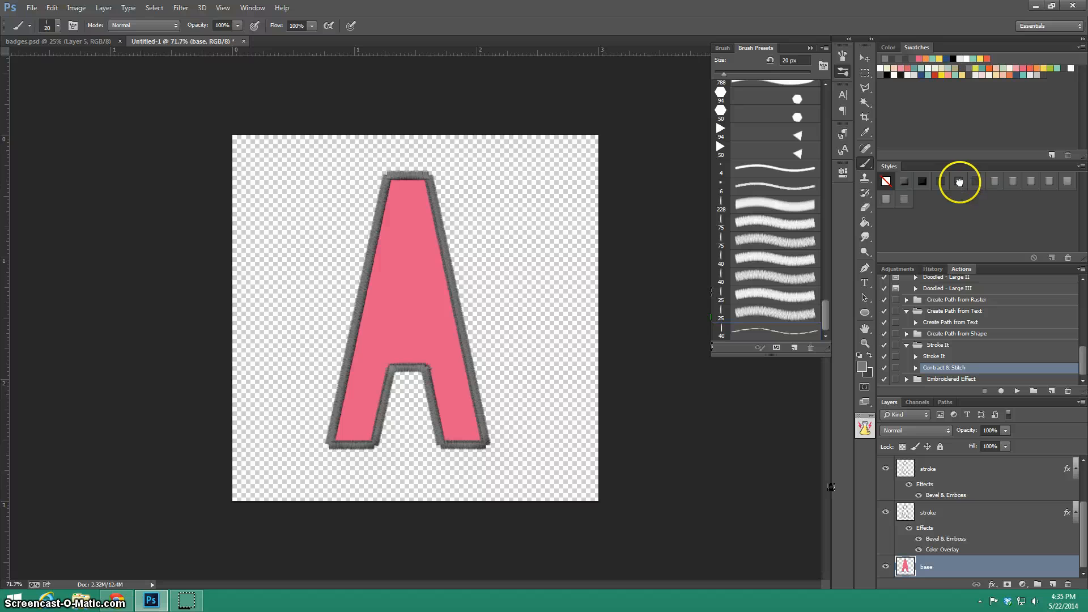
left_click(959, 181)
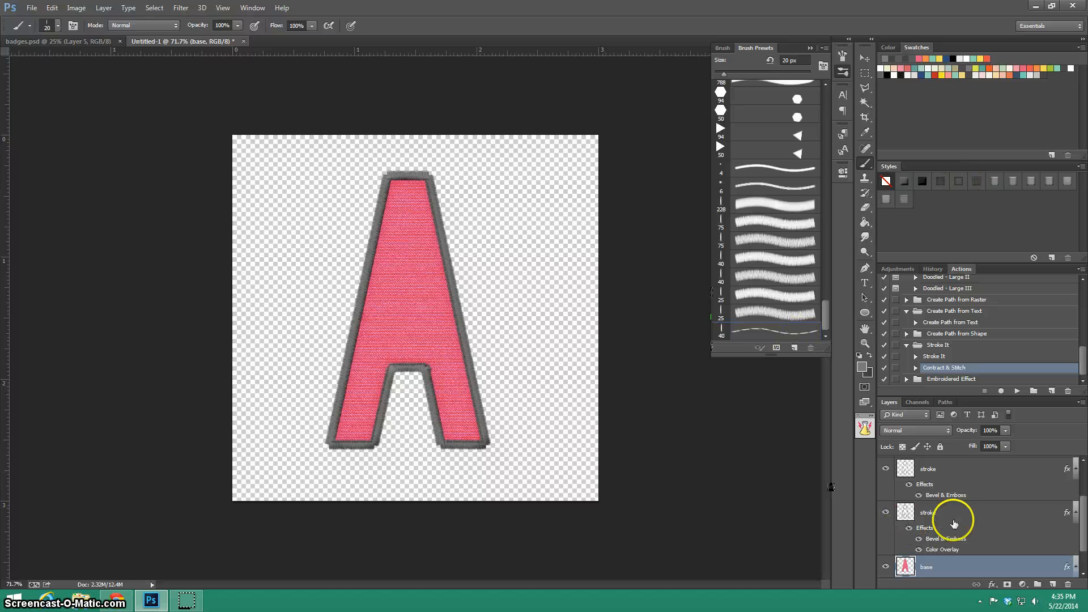
- Merge all visible layers of the stitched letter into a single layer
left_click(866, 343)
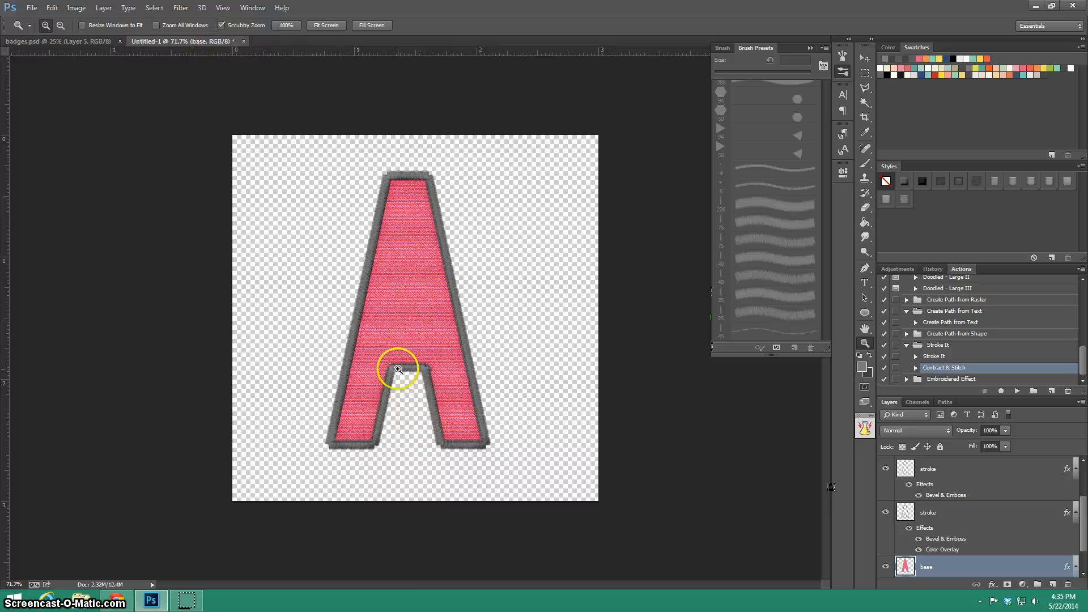
left_click(390, 171)
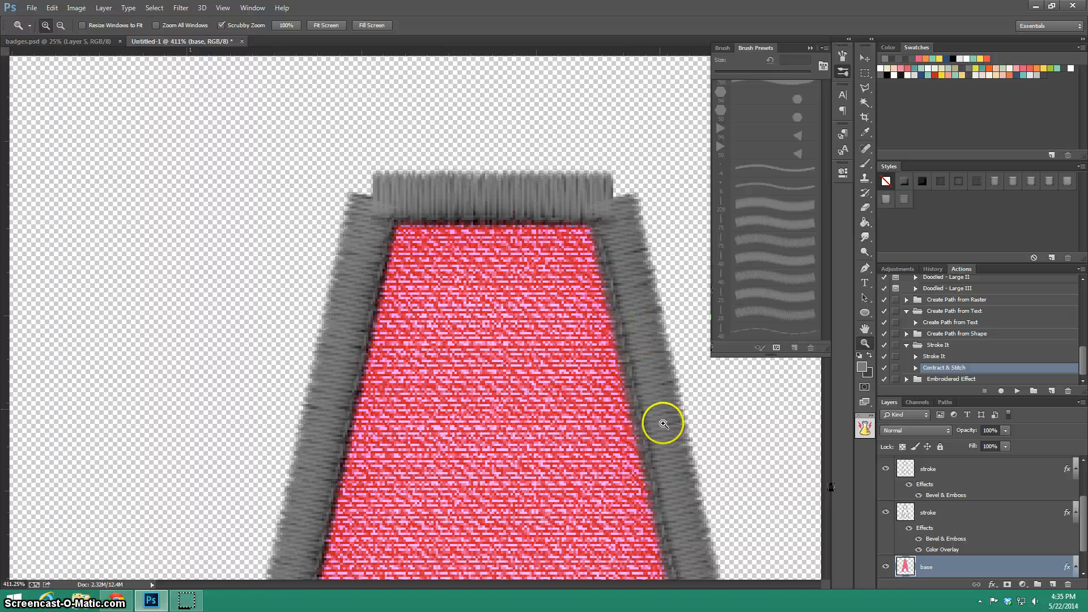
left_click(478, 359, "alt")
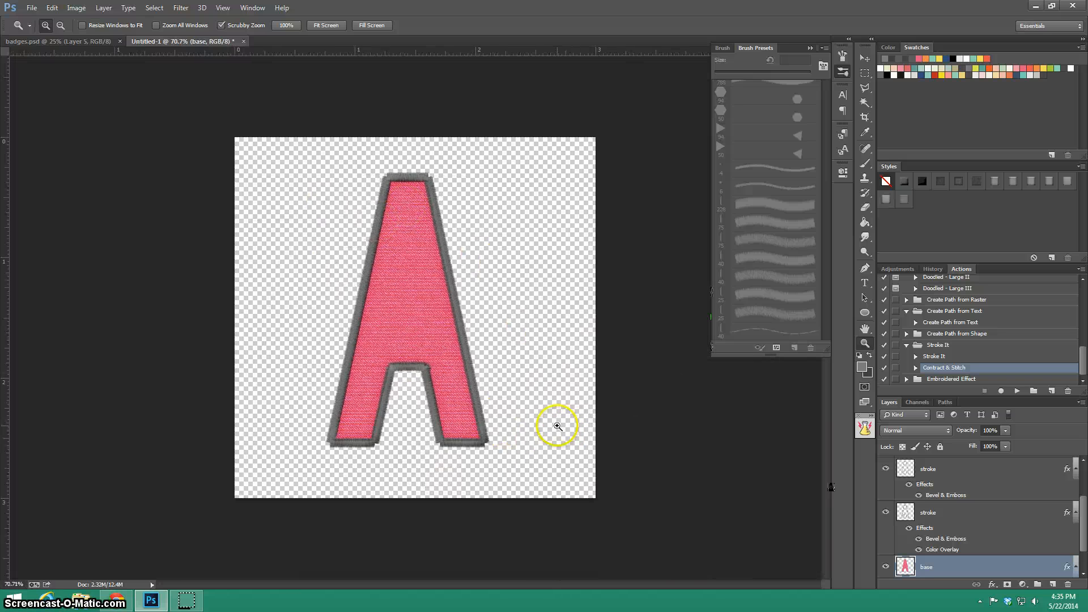
left_click(557, 427, "alt")
right_click(1012, 561)
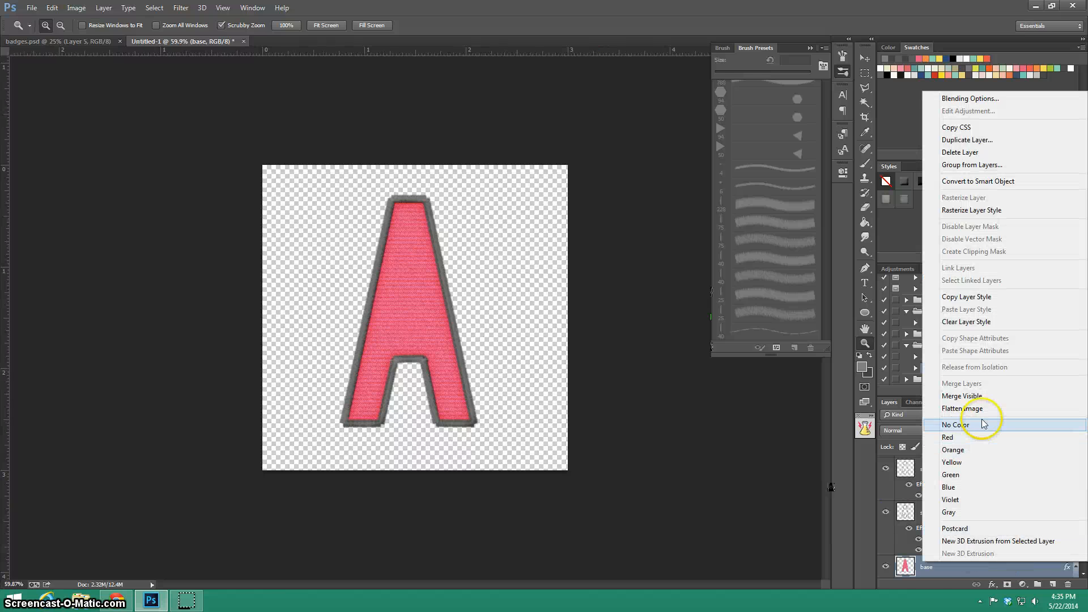
left_click(989, 394)
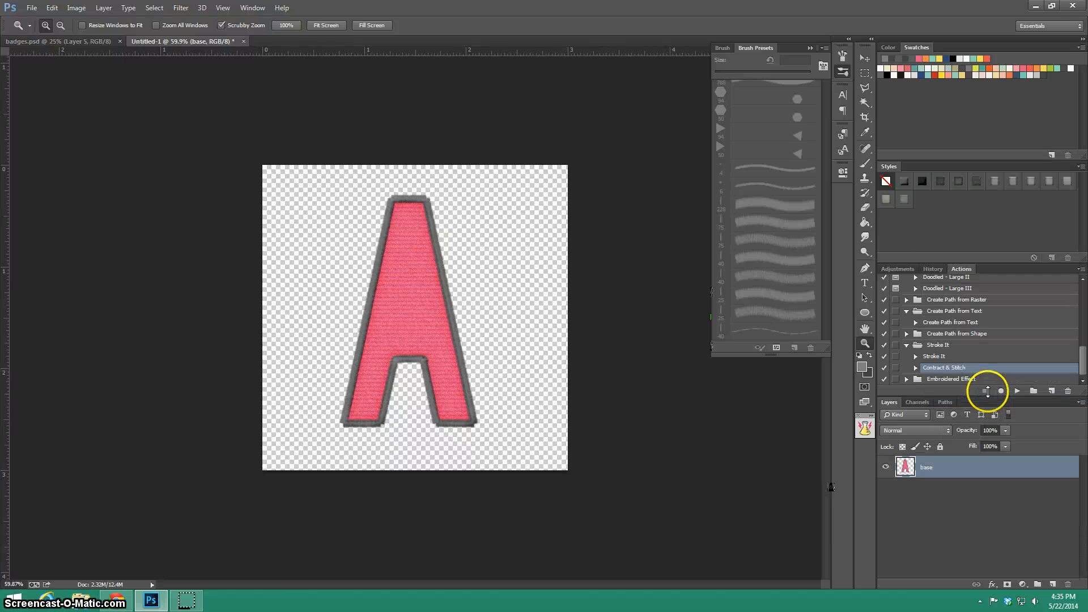
- Delete the Stroke It and Stitch It paths, then return to the layer list
left_click(947, 403)
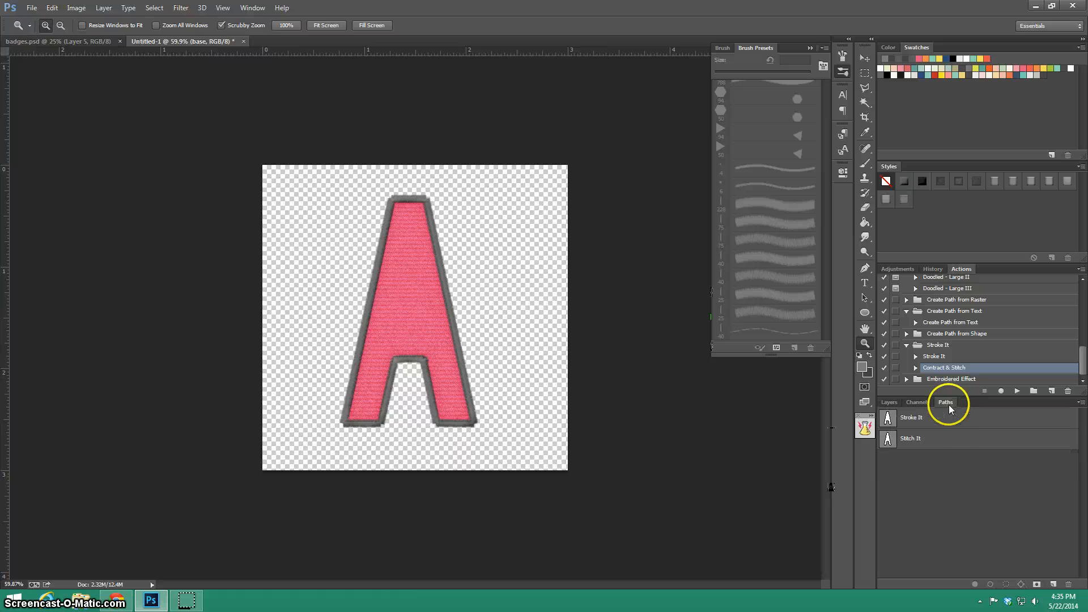
left_click(929, 442, "shift")
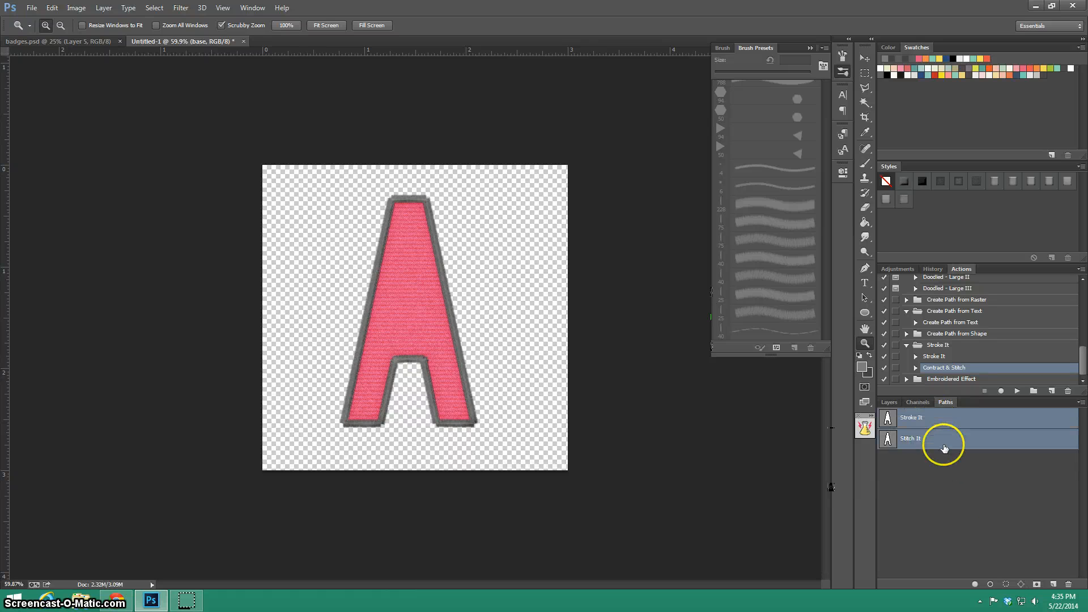
left_click(1070, 585)
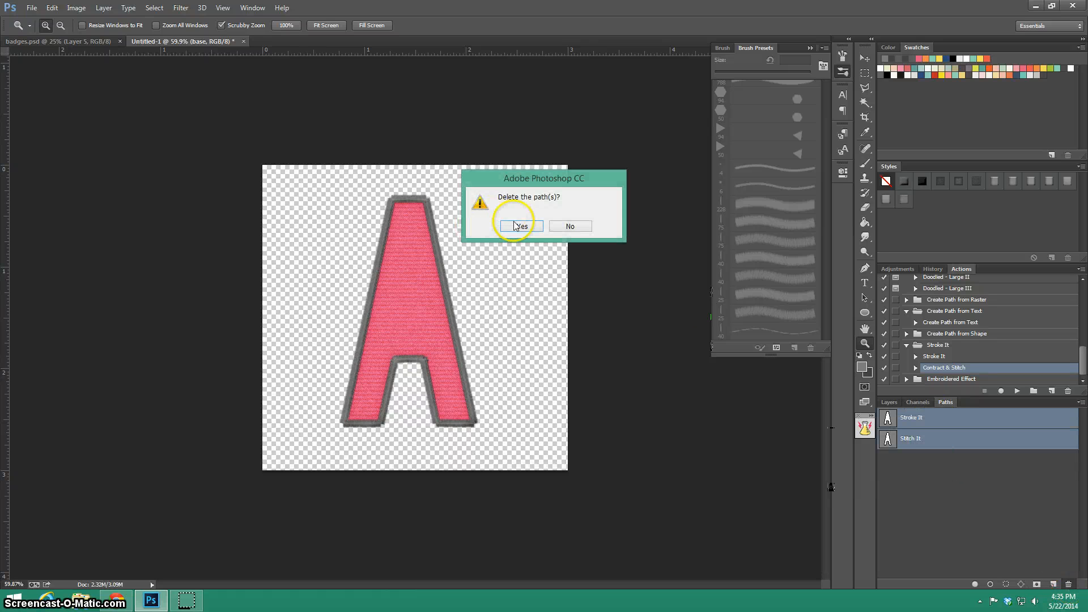
left_click(515, 225)
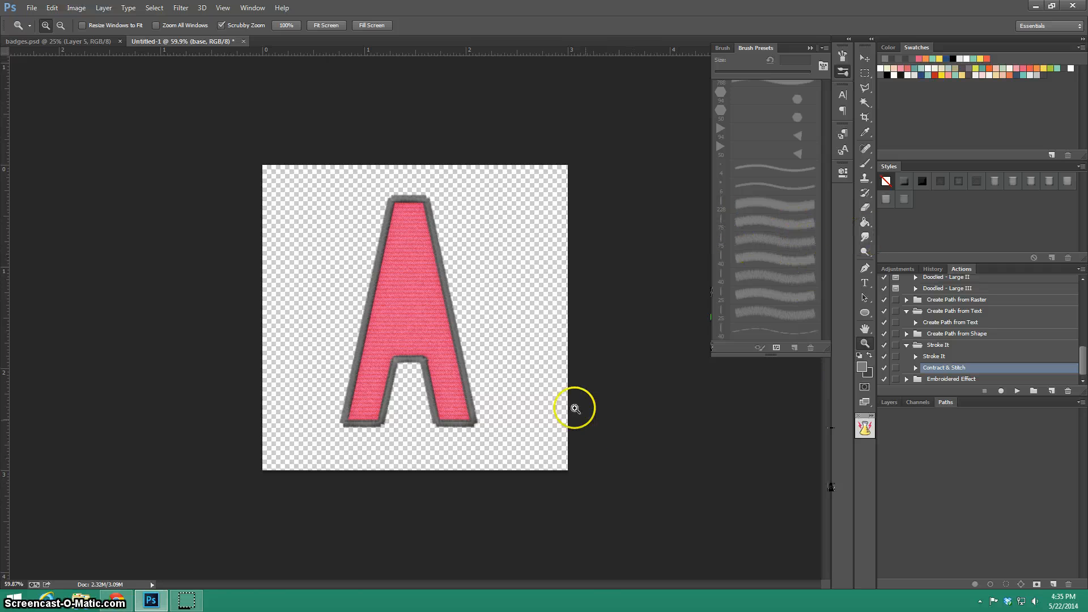
left_click(892, 402)
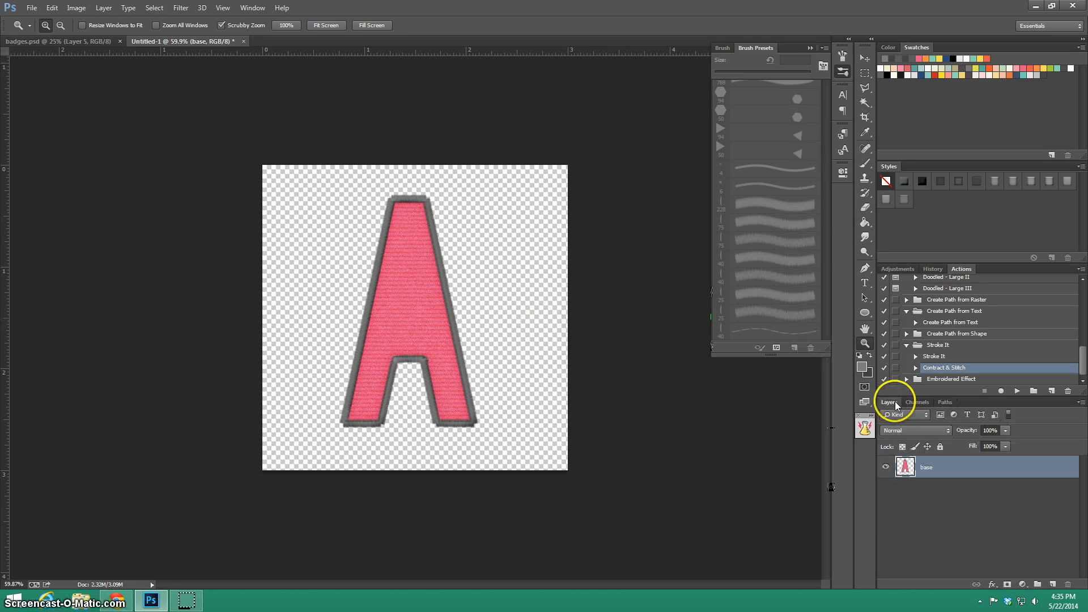
- Switch to the Brush tool and choose the looser 25 px stitch brush
left_click(947, 311)
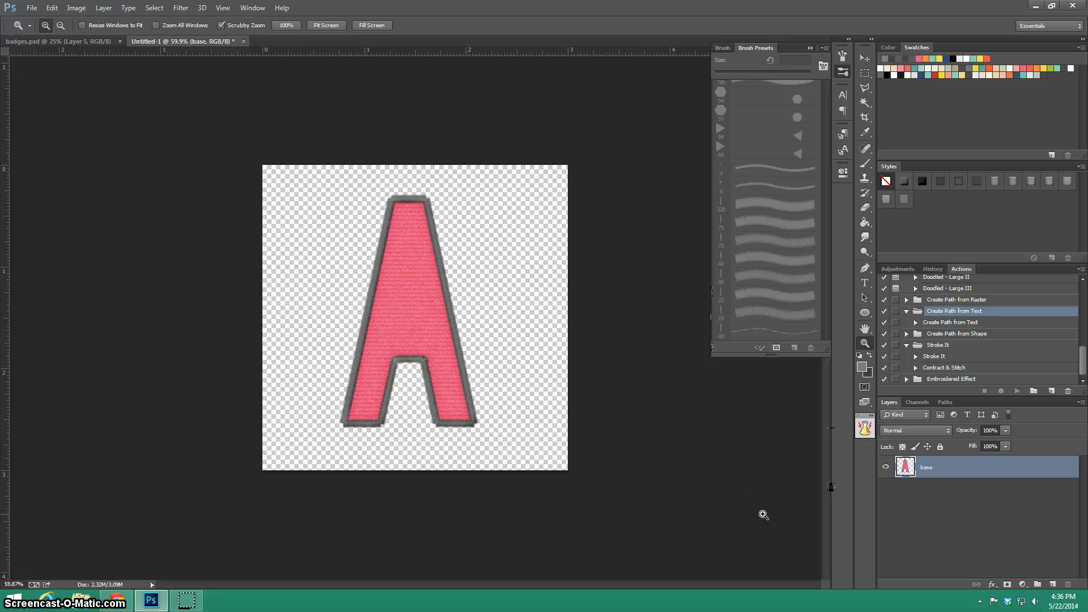
left_click(866, 163)
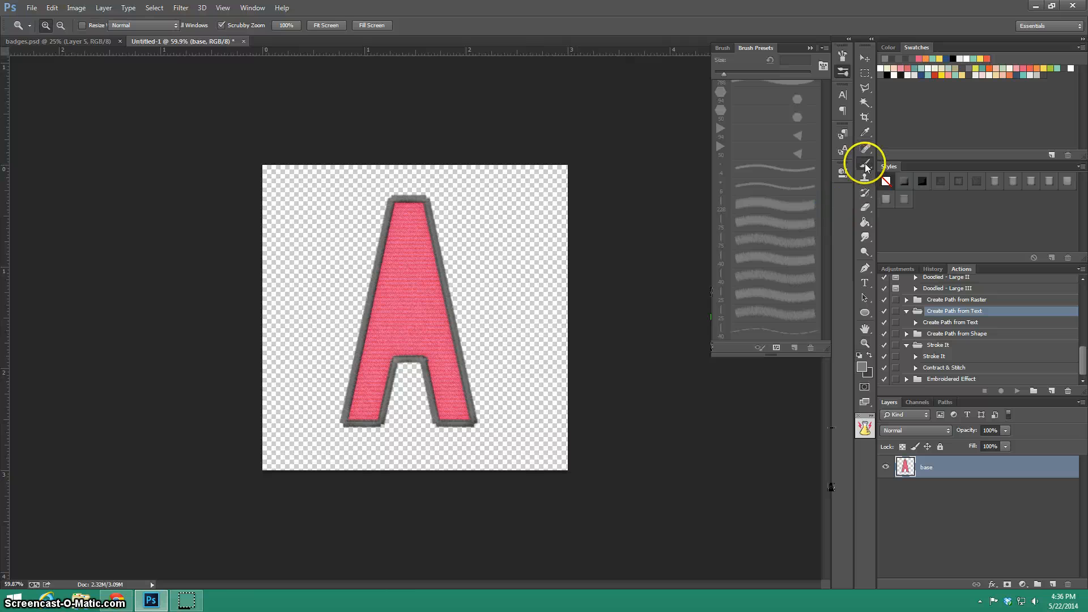
left_click(770, 224)
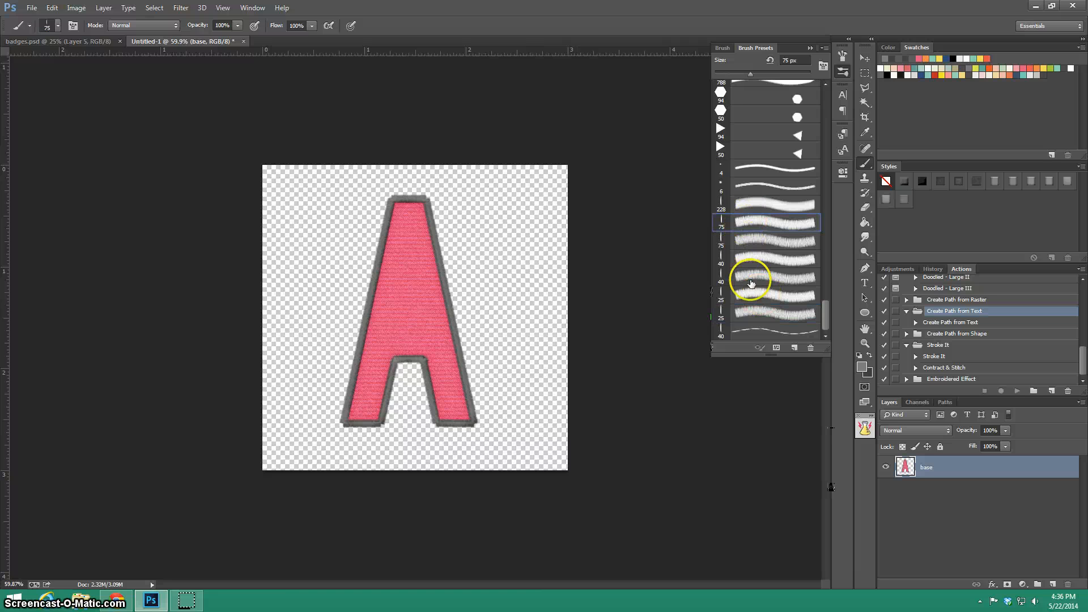
left_click(754, 313)
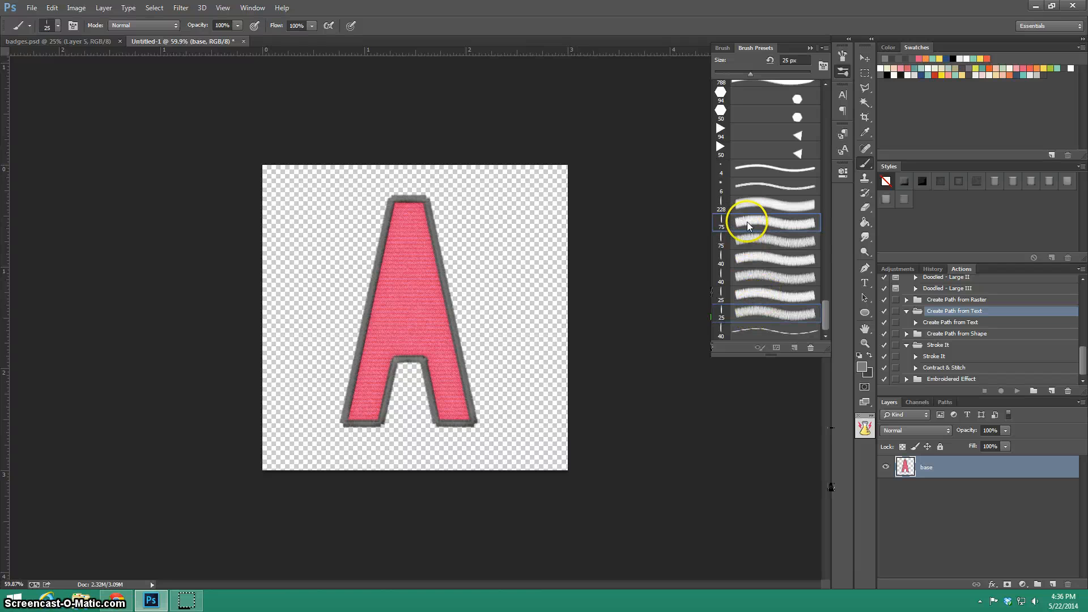